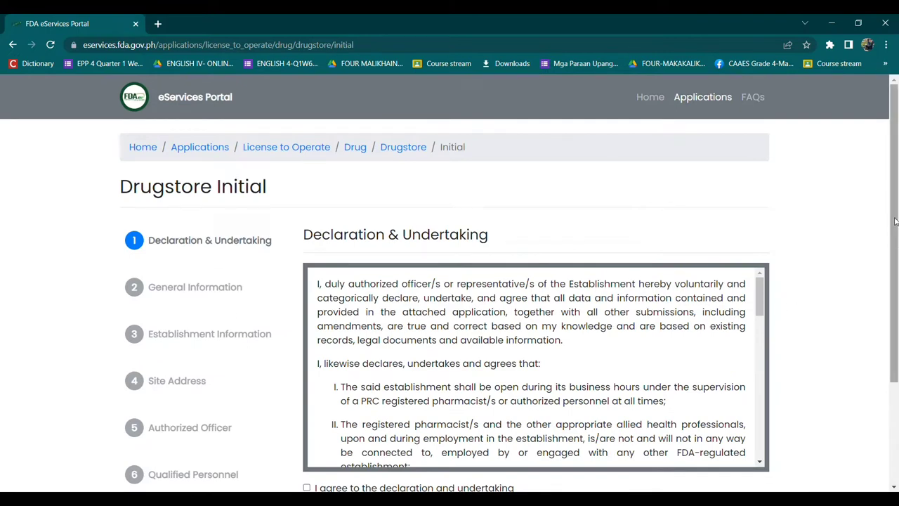
Step: Accept the declaration, start the application, and advance past General Information to Establishment Information
scroll(895, 222, down, 1)
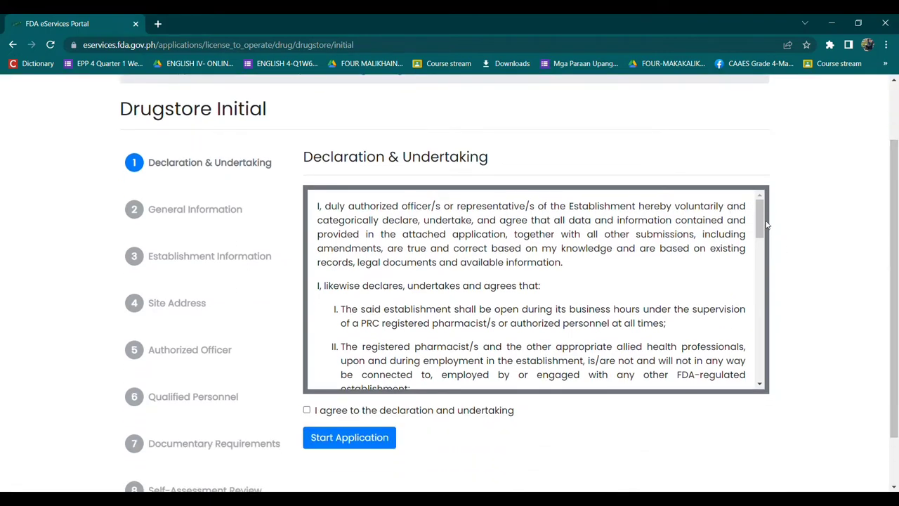
drag(767, 223, 815, 407)
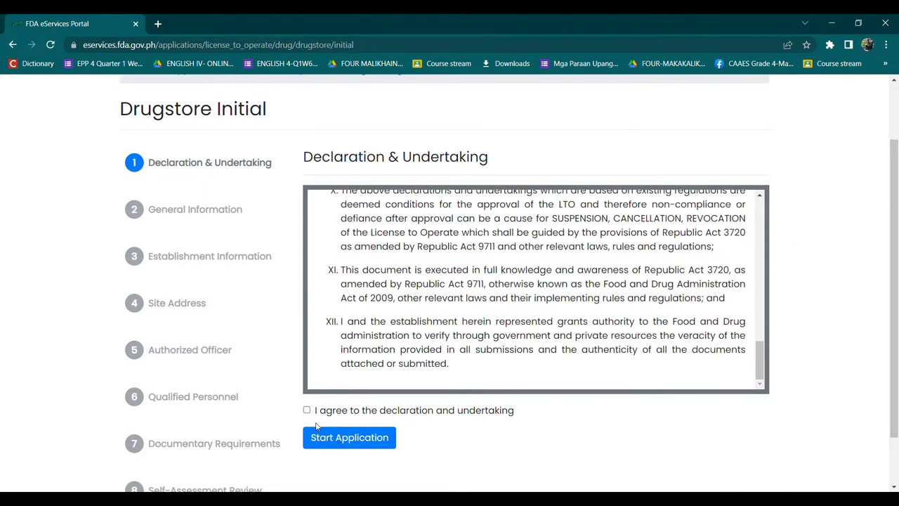
click(353, 439)
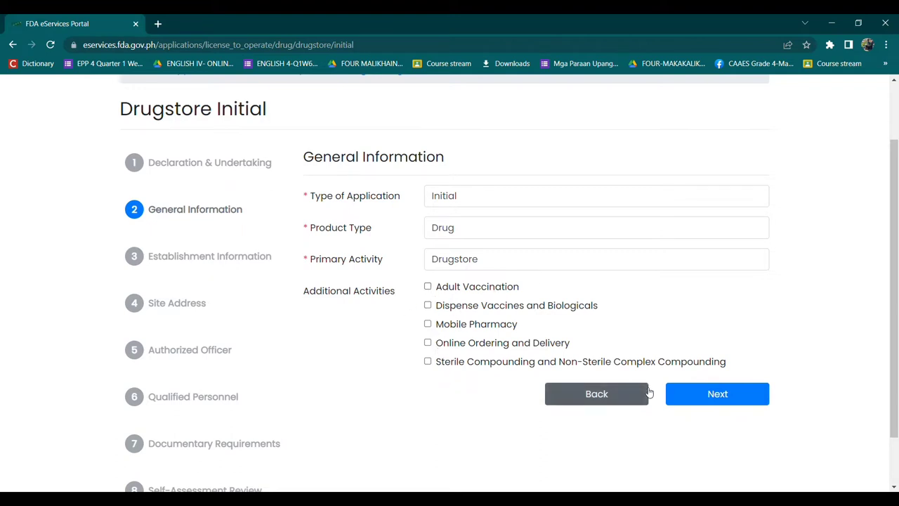
click(703, 397)
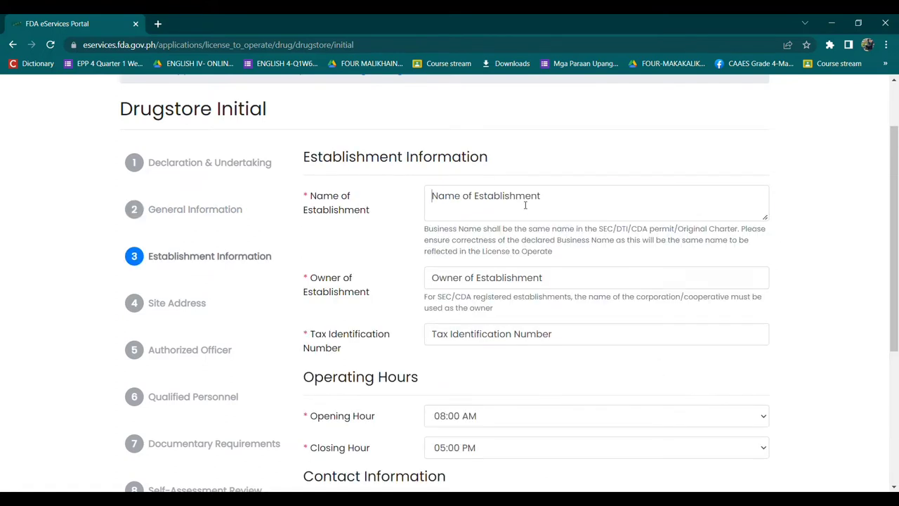
Step: Enter establishment name 'Just Right Medicine Pharmacy', the owner's name and the tax identification number
click(525, 205)
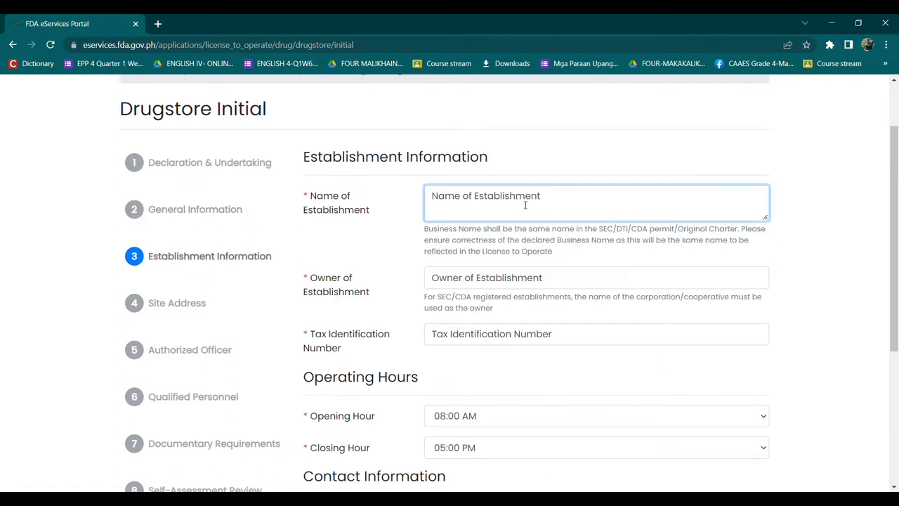
text(Just Right Medicine Ph)
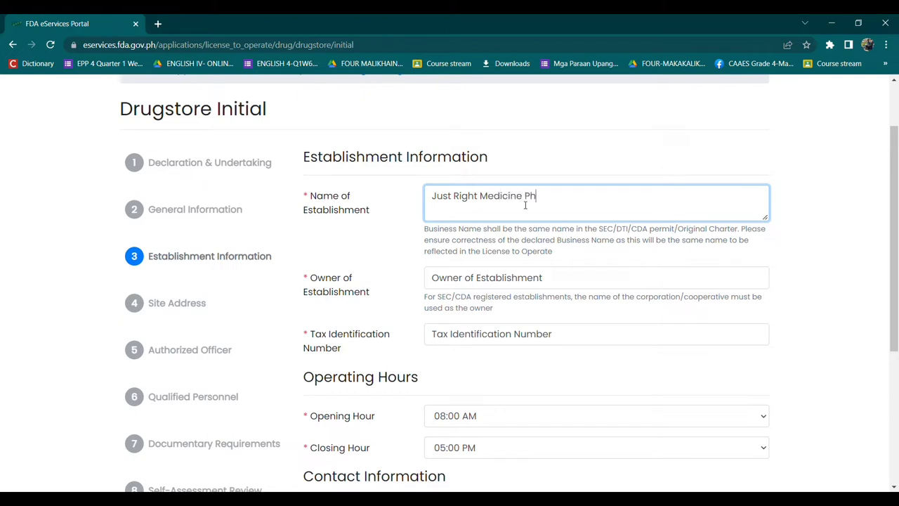
text(armacy)
click(501, 278)
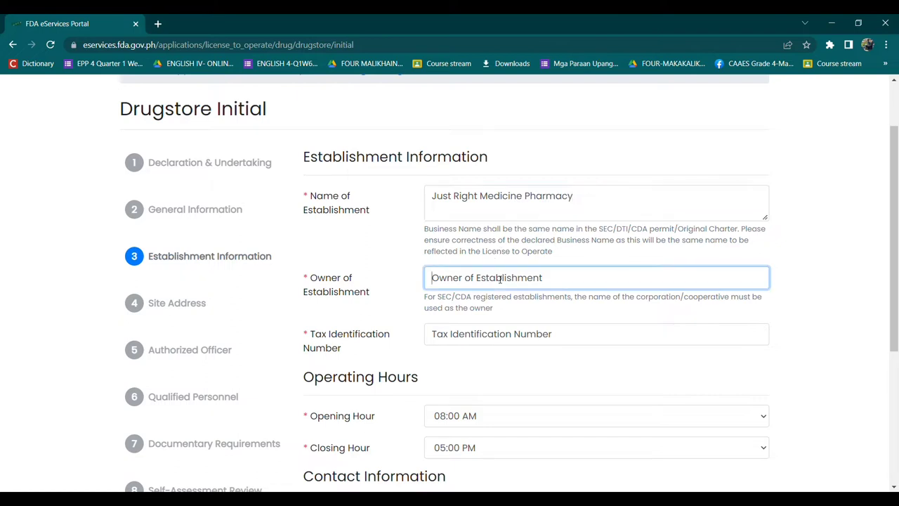
text(Juan)
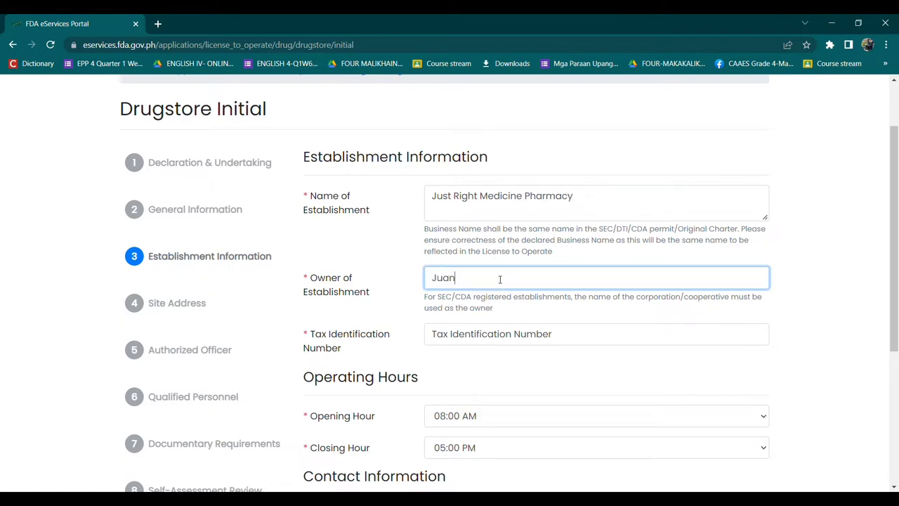
click(495, 342)
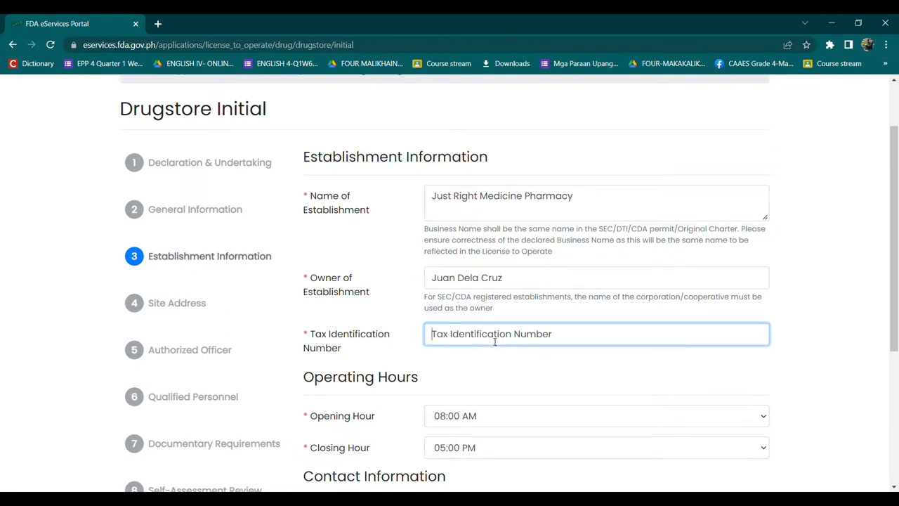
text(123)
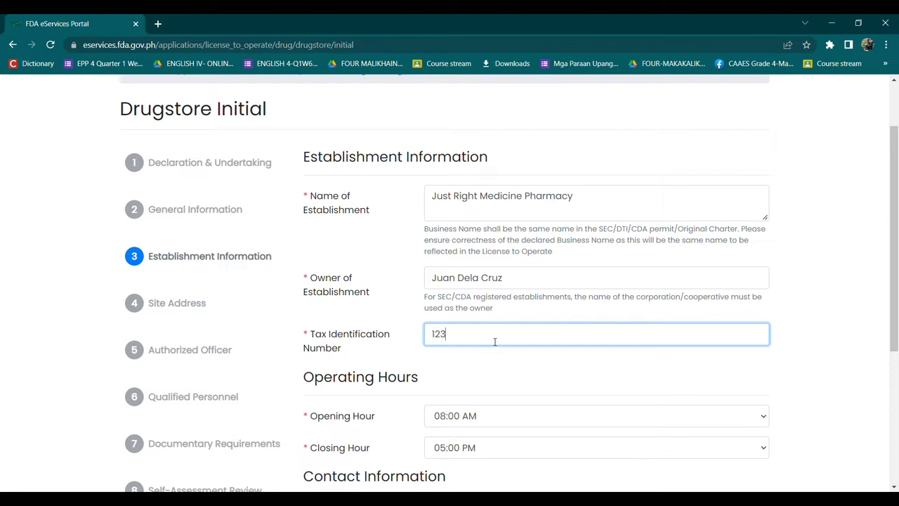
text(456789)
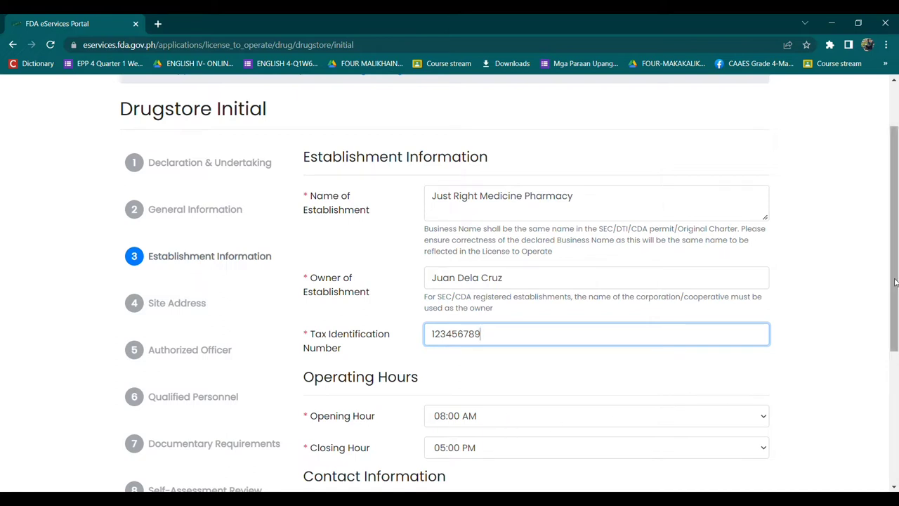
drag(896, 281, 897, 404)
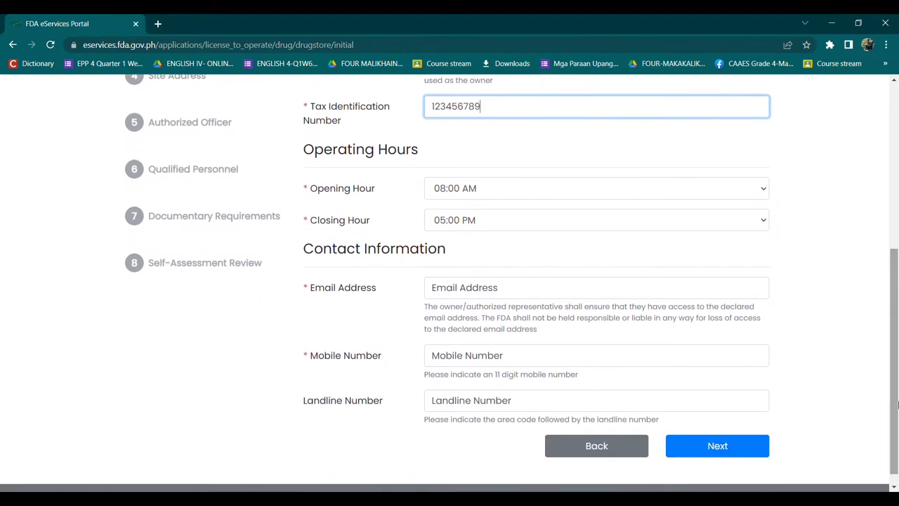
Step: Enter the establishment's contact e-mail address, correcting the mistaken start
click(577, 298)
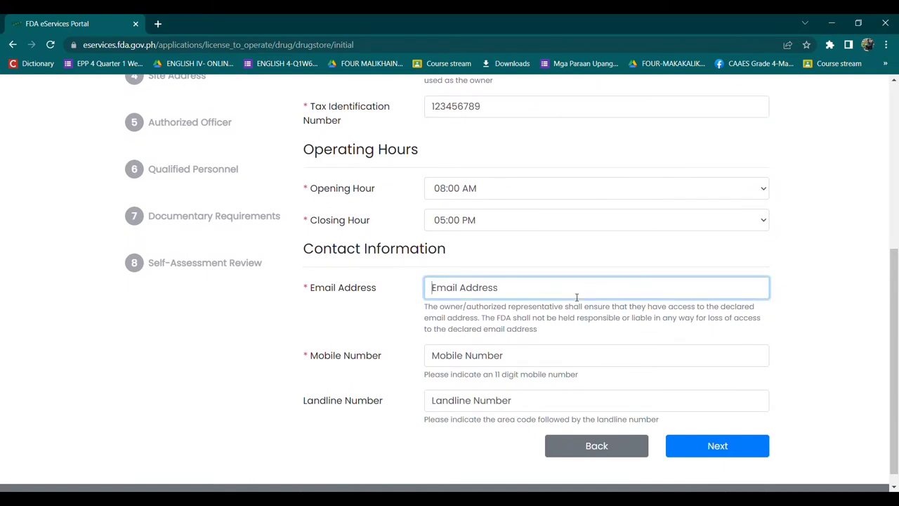
text(abc)
text(phar)
key(BackSpace)
key(BackSpace)
key(BackSpace)
key(BackSpace)
key(BackSpace)
key(BackSpace)
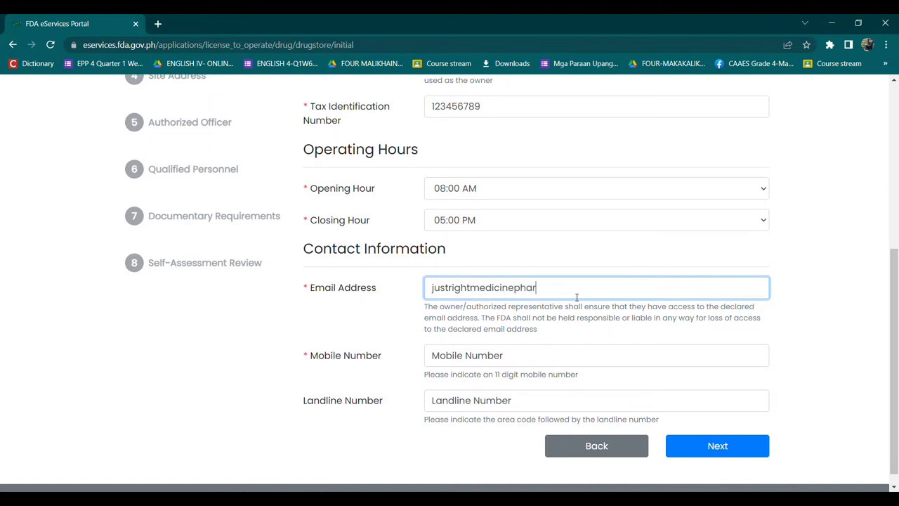
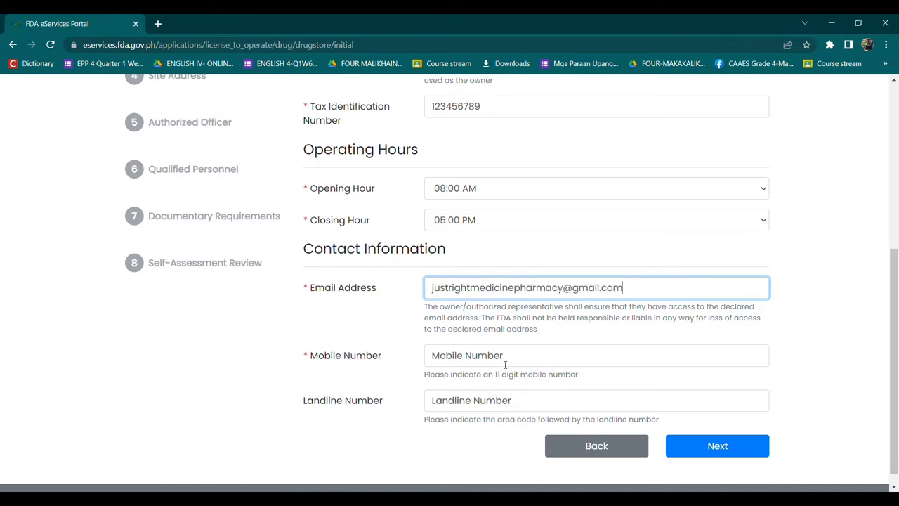
Step: Enter the 11-digit mobile number, trimming the extra digit, and advance to Site Address
click(505, 358)
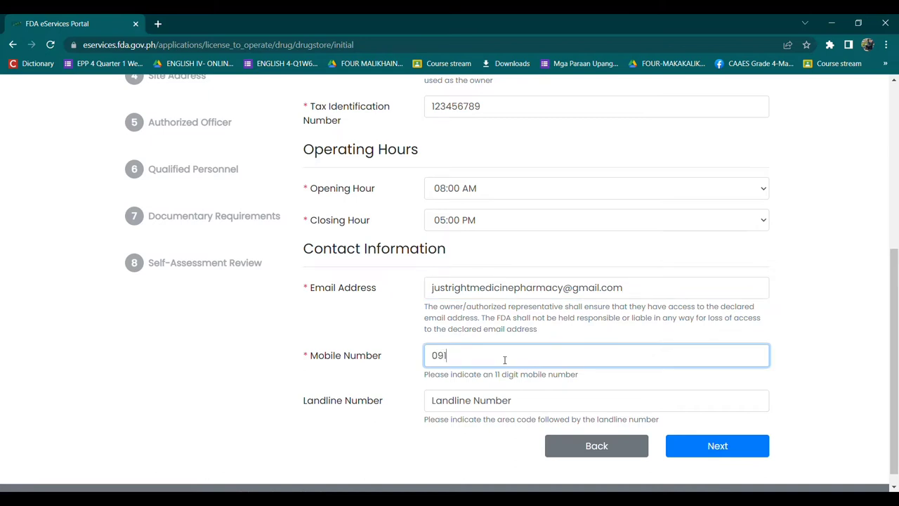
key(BackSpace)
click(710, 445)
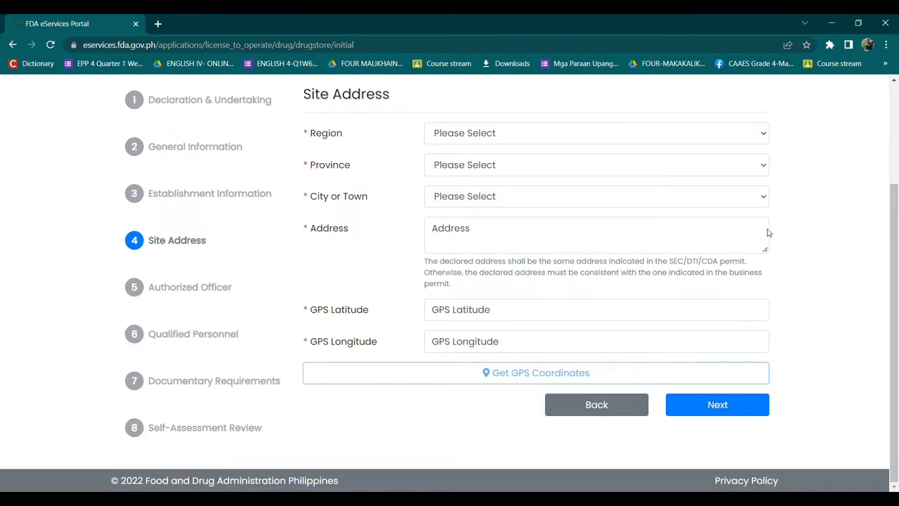
Step: Select region National Capital Region (NCR), province Metro Manila and city Las Piñas City
click(612, 133)
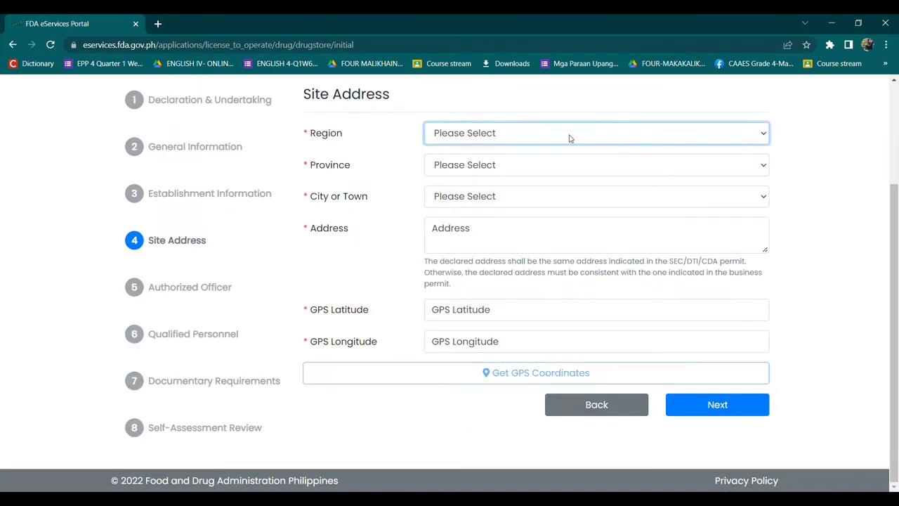
click(548, 156)
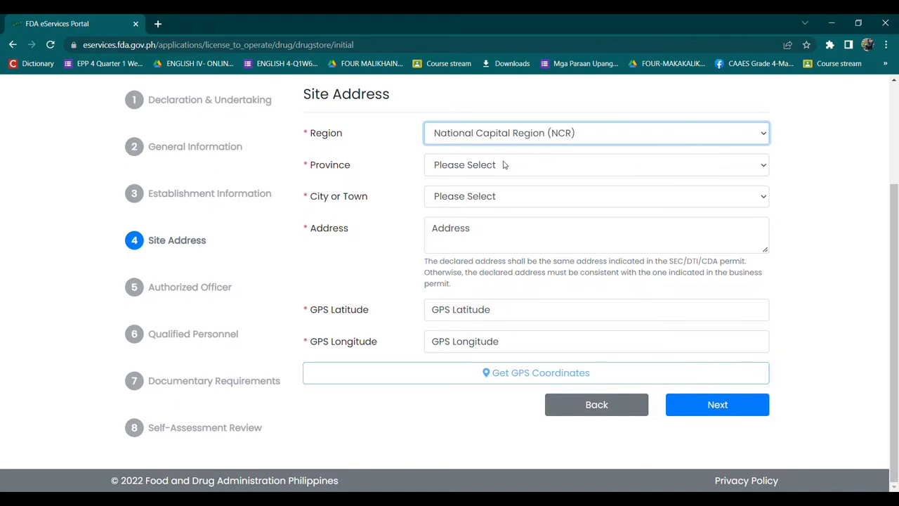
click(504, 167)
click(496, 187)
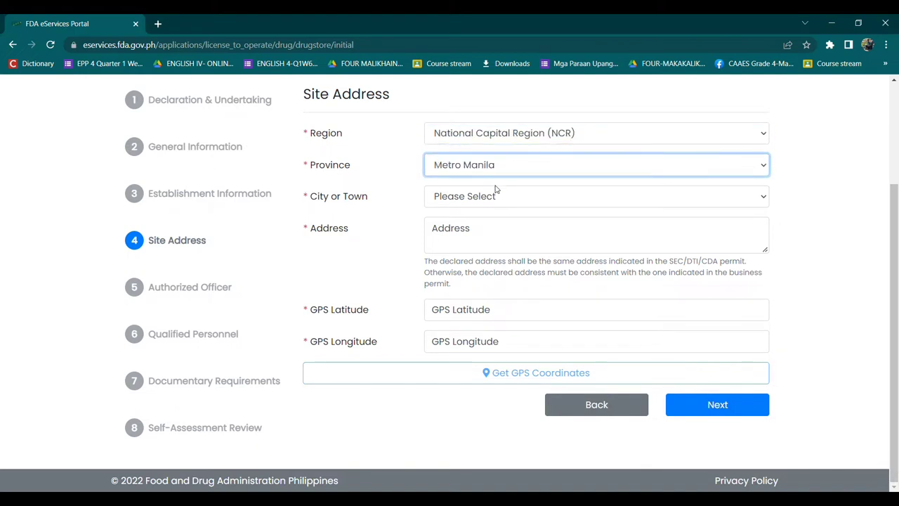
click(498, 202)
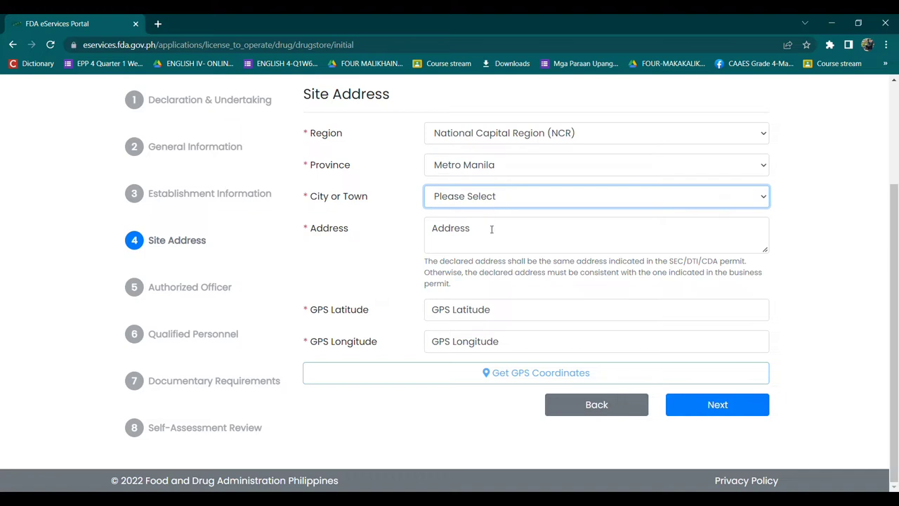
click(491, 229)
Step: Enter the site's street address
click(491, 229)
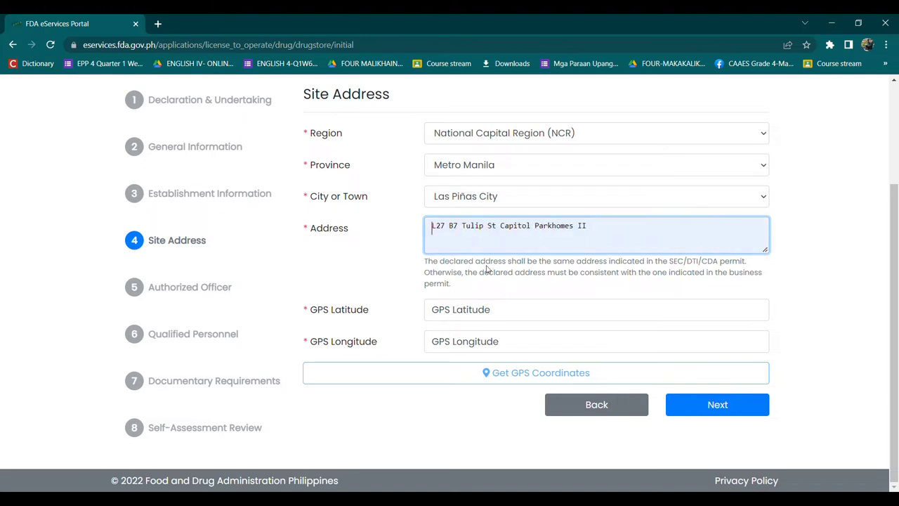
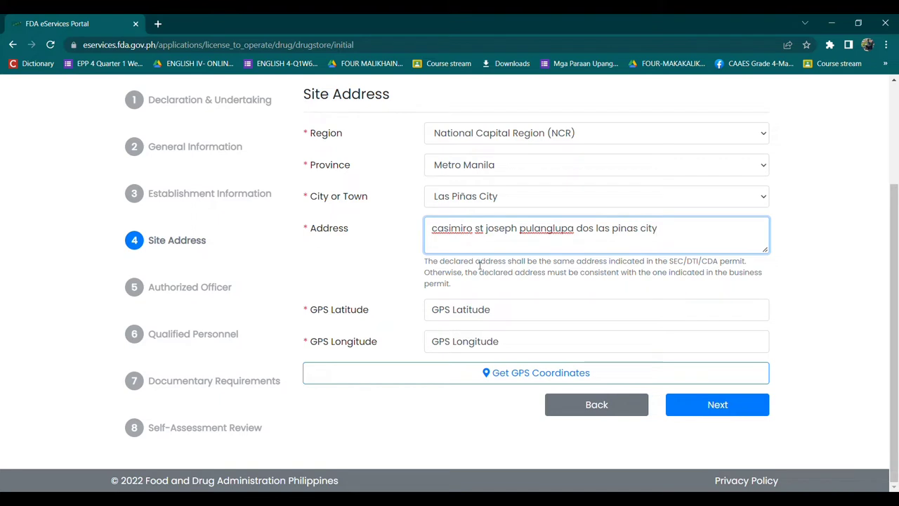
click(458, 315)
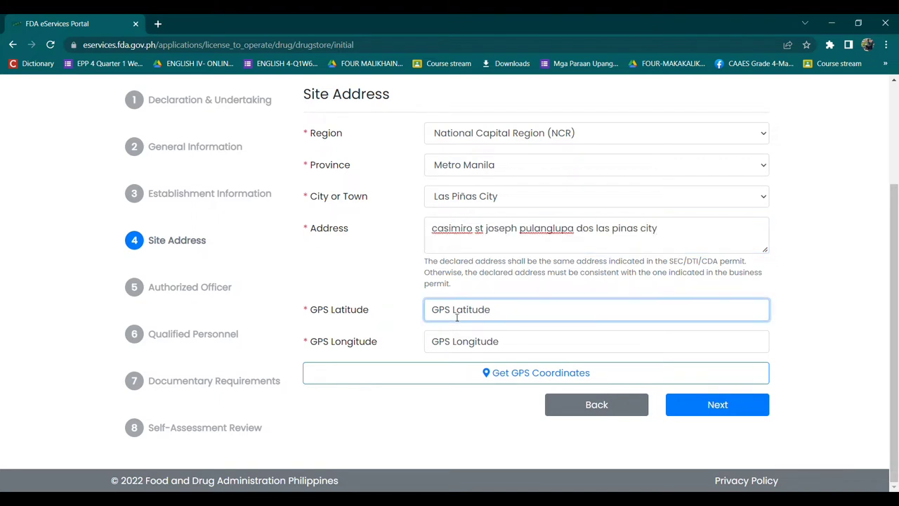
Step: Add the lot and block numbers to the start of the site address
click(502, 378)
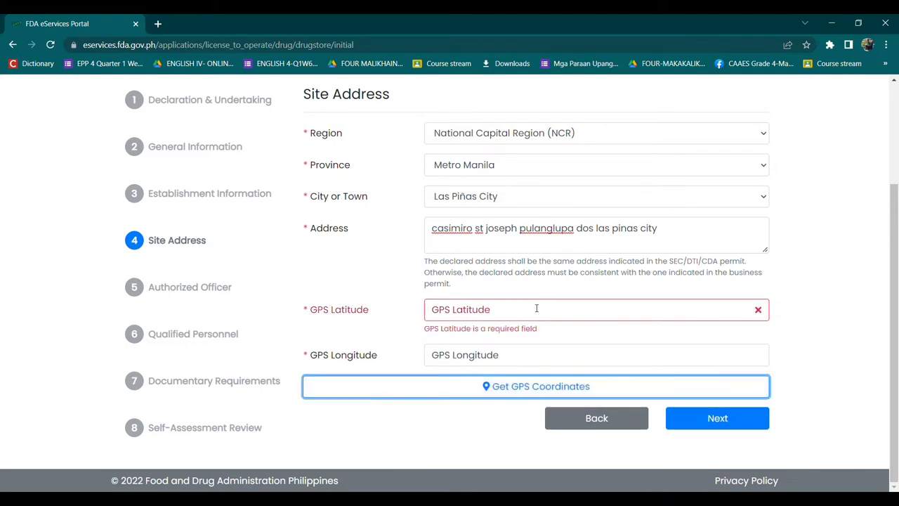
click(501, 318)
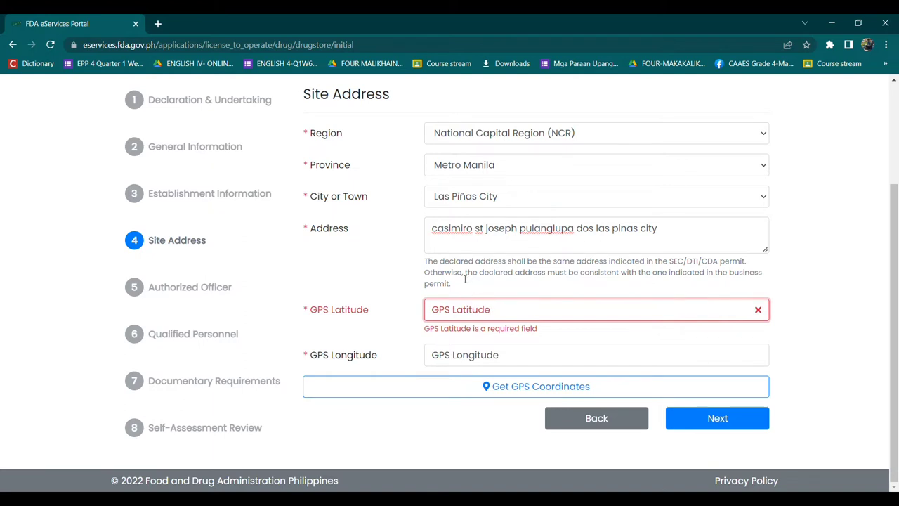
click(436, 233)
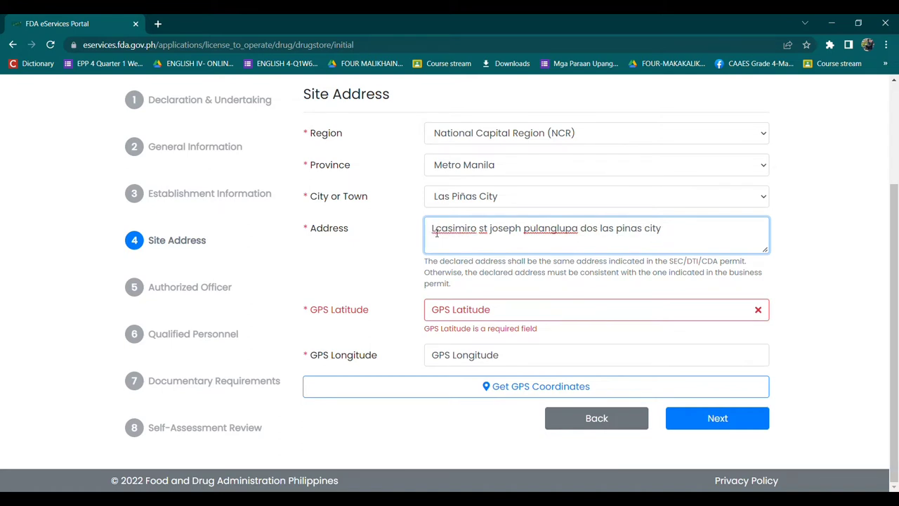
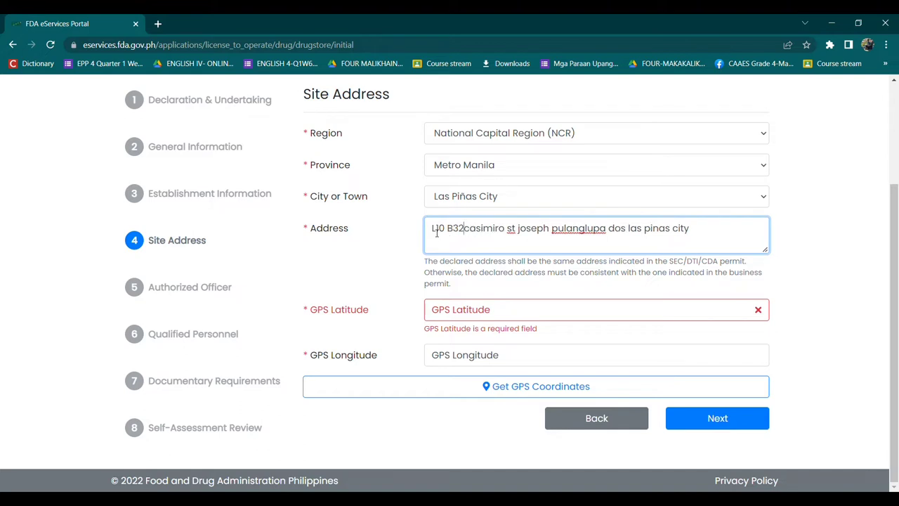
Step: Fetch GPS coordinates, filling latitude 14.48061 and longitude 120.98191 with a map pin
click(552, 313)
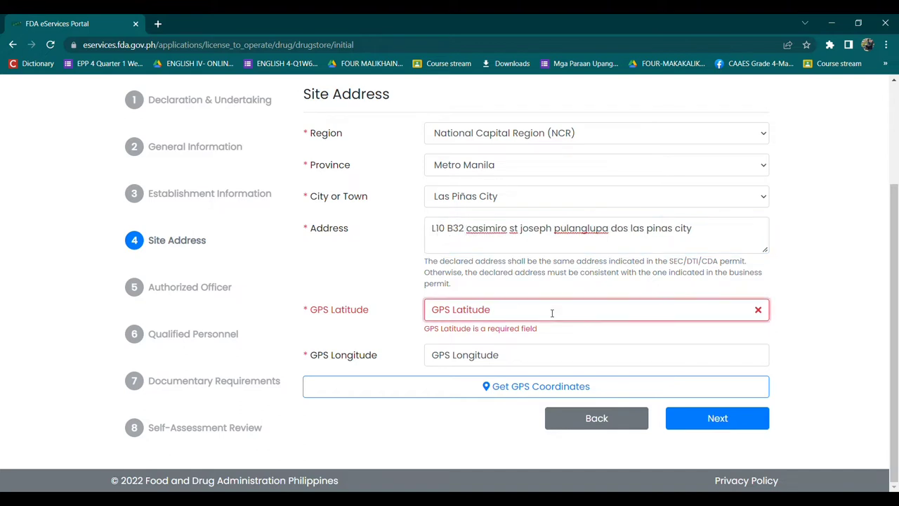
click(573, 353)
click(574, 387)
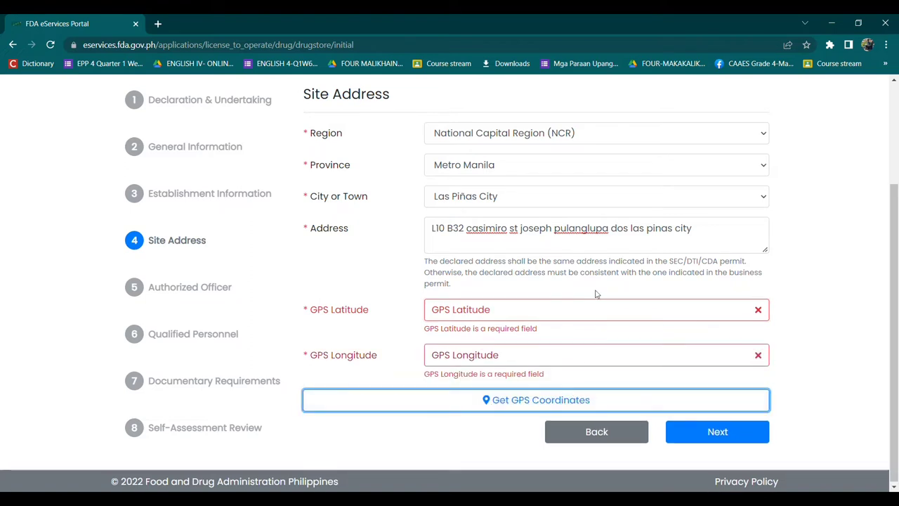
click(713, 236)
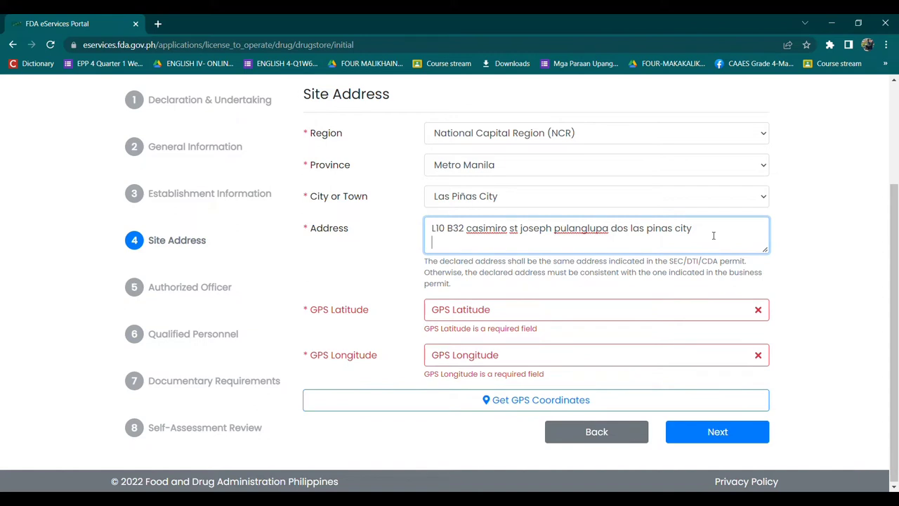
click(694, 400)
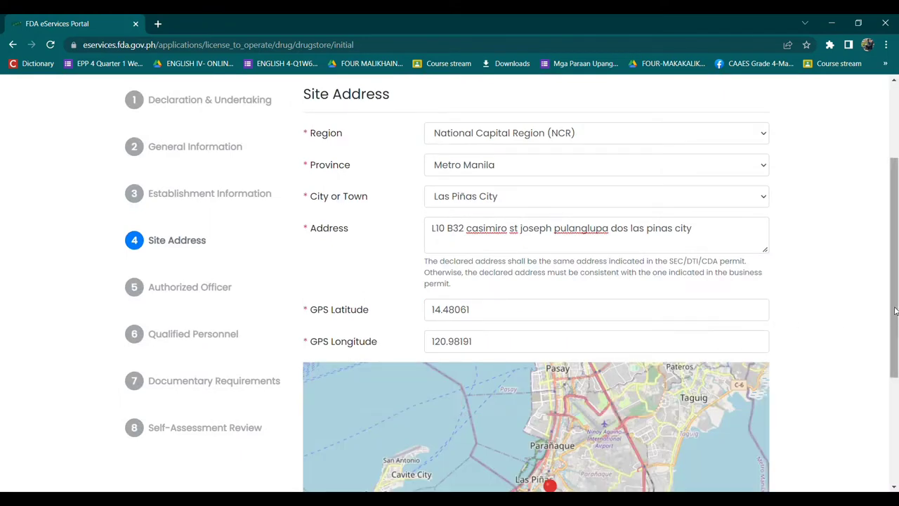
drag(895, 311, 897, 421)
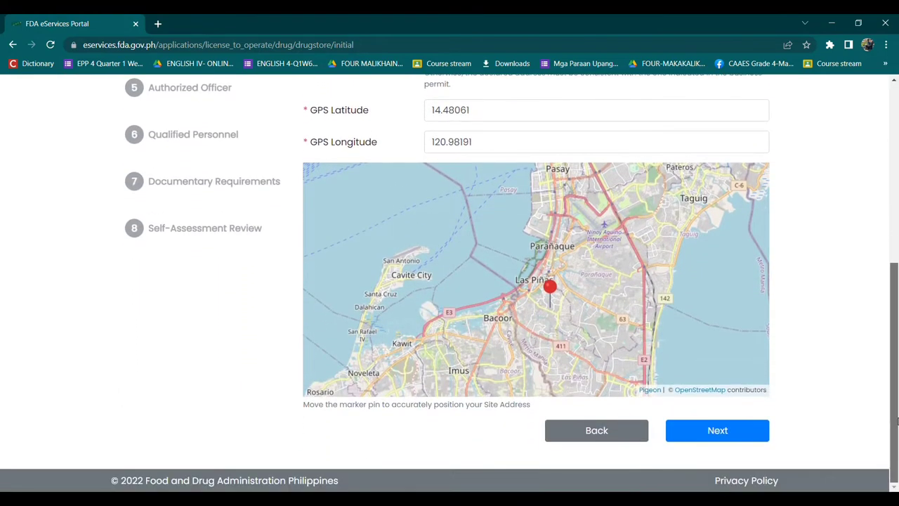
Step: Continue to Authorized Officer and enter the officer's first, middle and last names
click(744, 436)
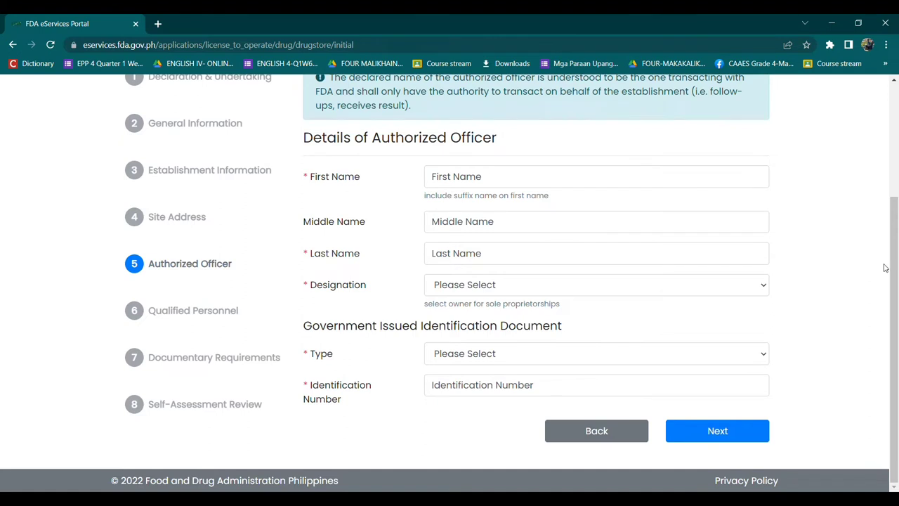
scroll(885, 268, up, 1)
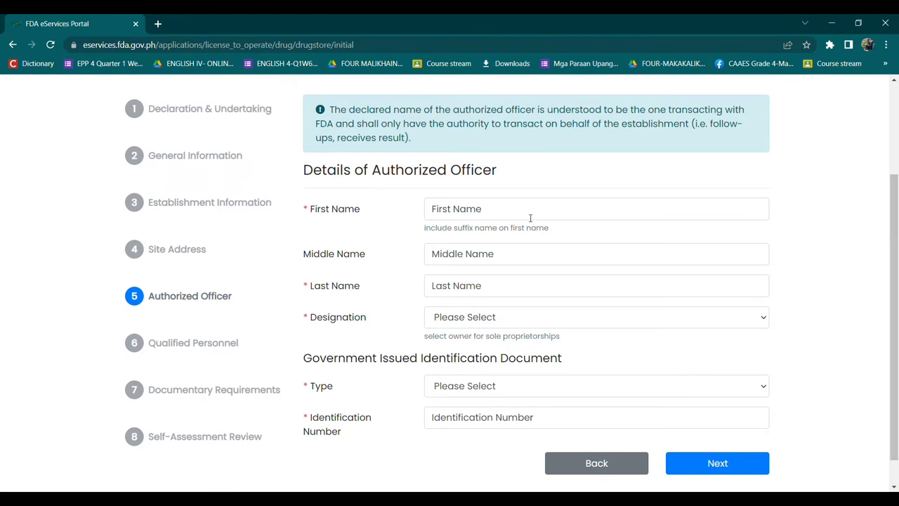
click(530, 215)
text(Juan)
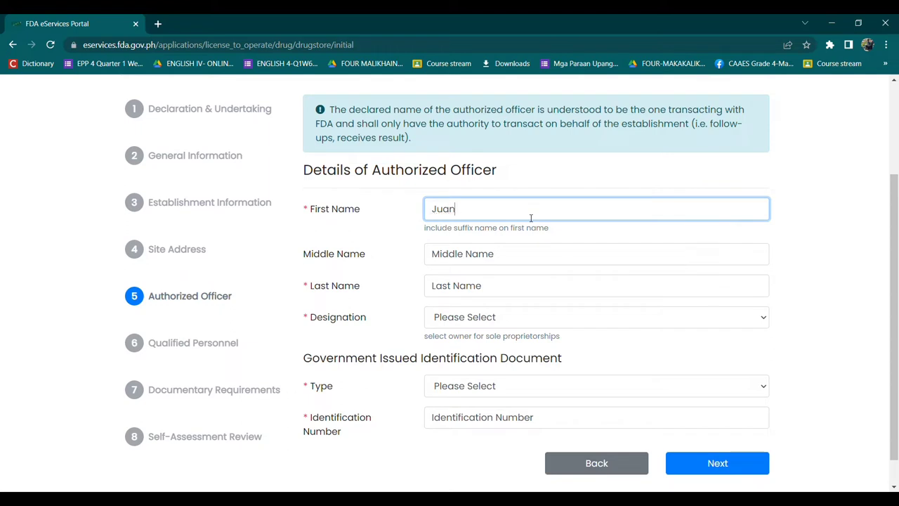
click(498, 255)
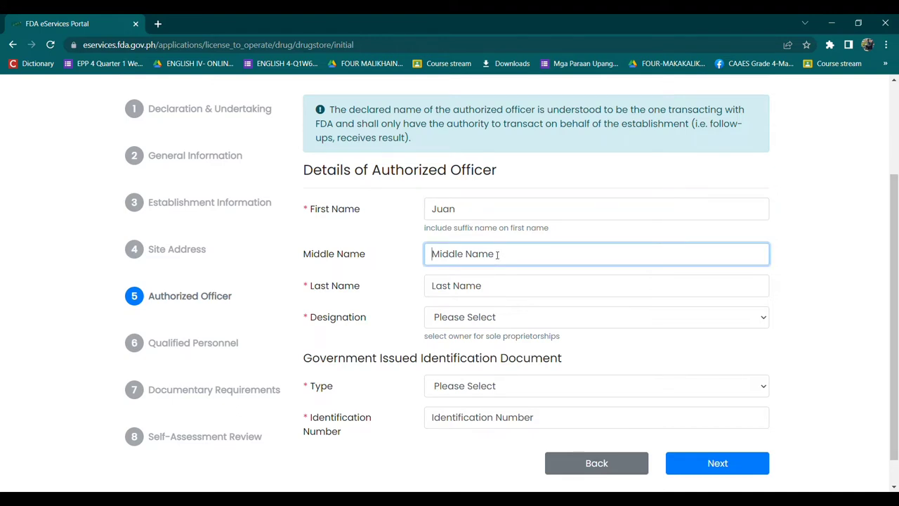
click(489, 286)
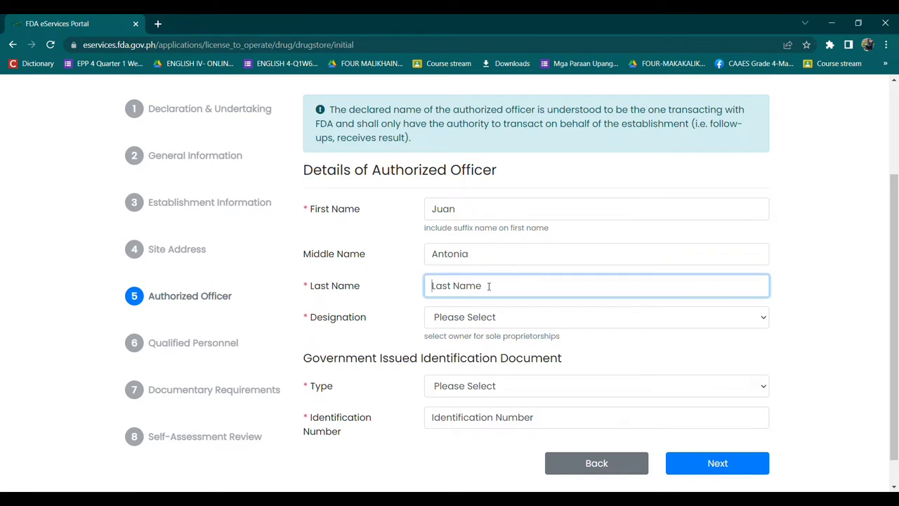
Step: Set designation to Owner, ID type to Social Security System, and enter the ID number
key(Tab)
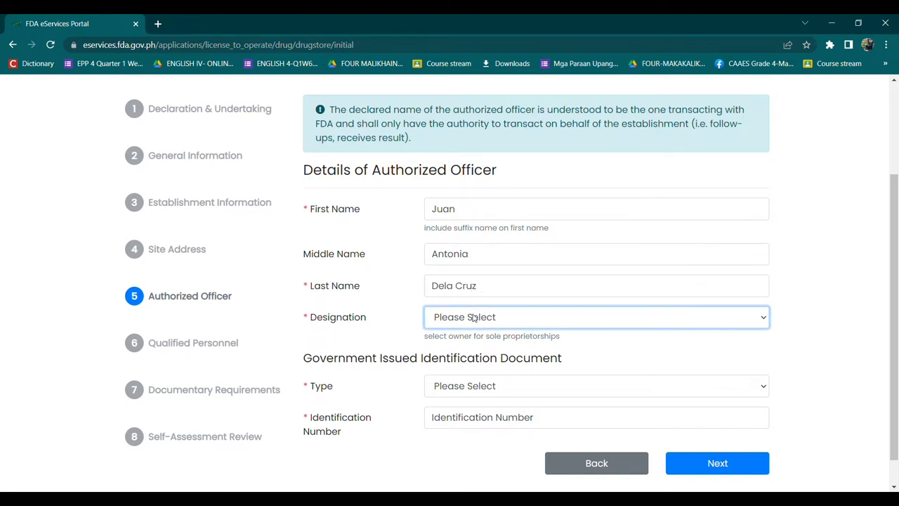
key(Down)
click(494, 391)
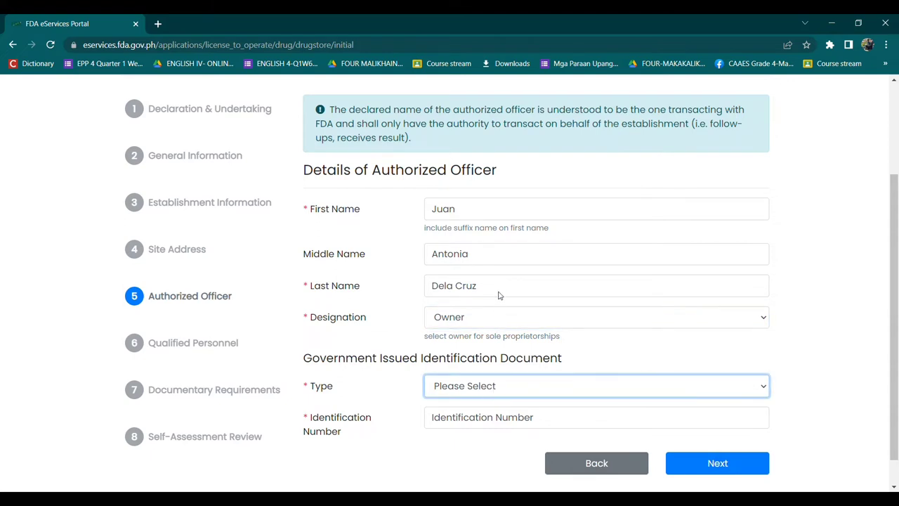
key(s)
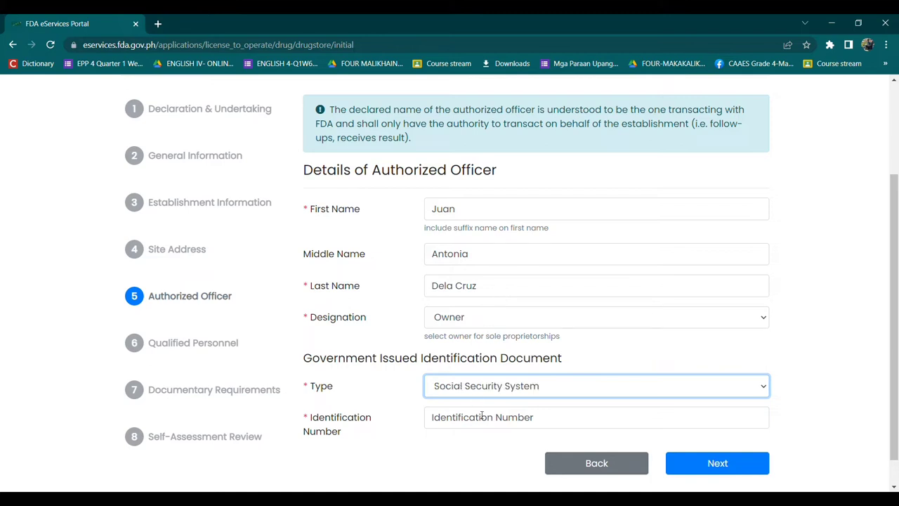
click(482, 419)
text(12345678)
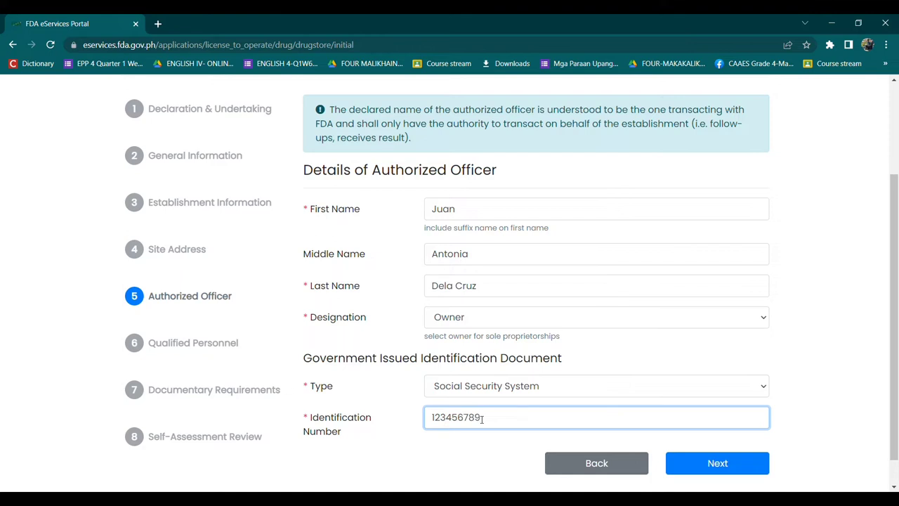
text(9)
Step: Continue to Qualified Personnel and enter the personnel's first, middle and last names
click(720, 466)
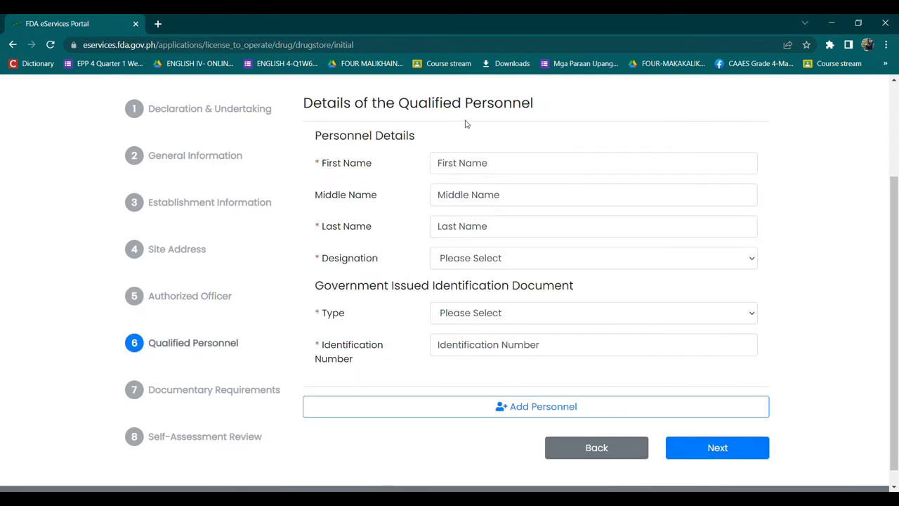
click(492, 169)
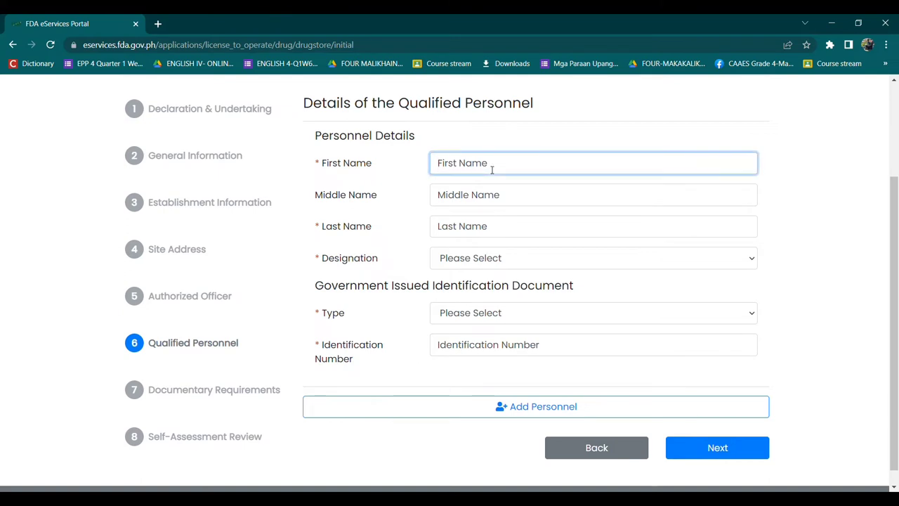
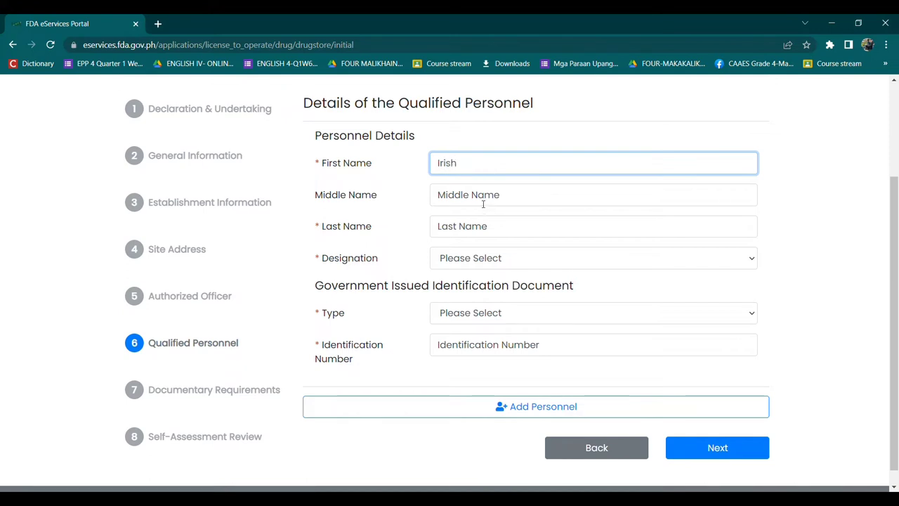
click(483, 204)
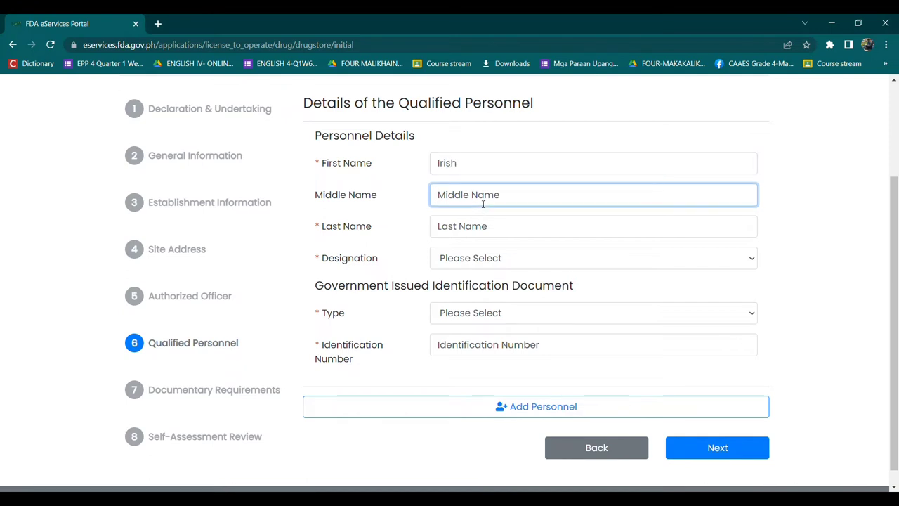
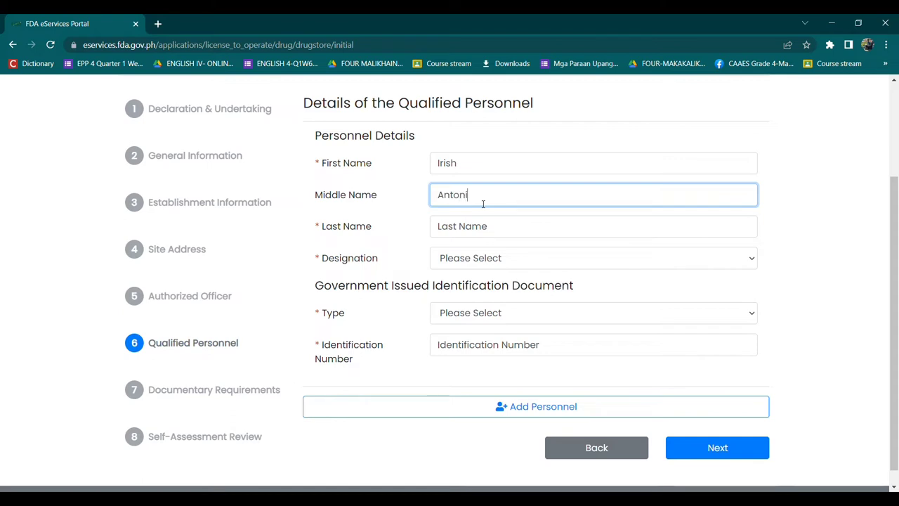
click(480, 229)
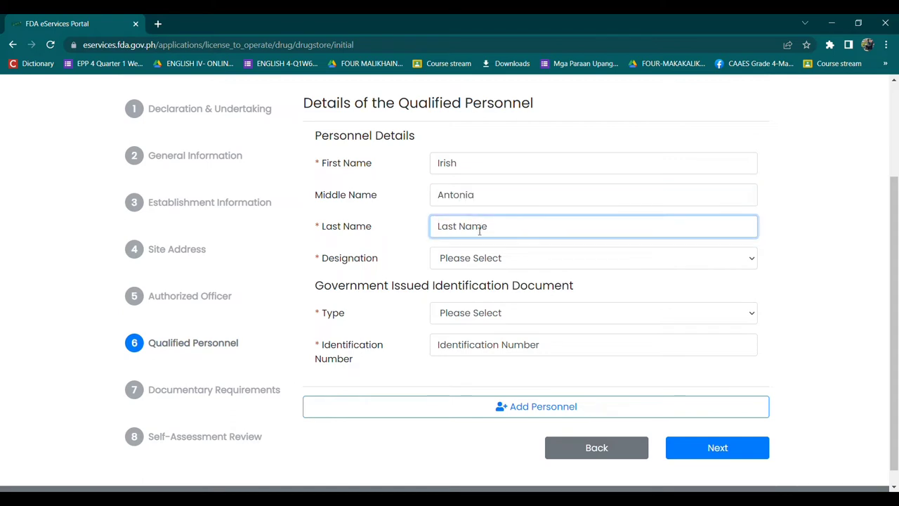
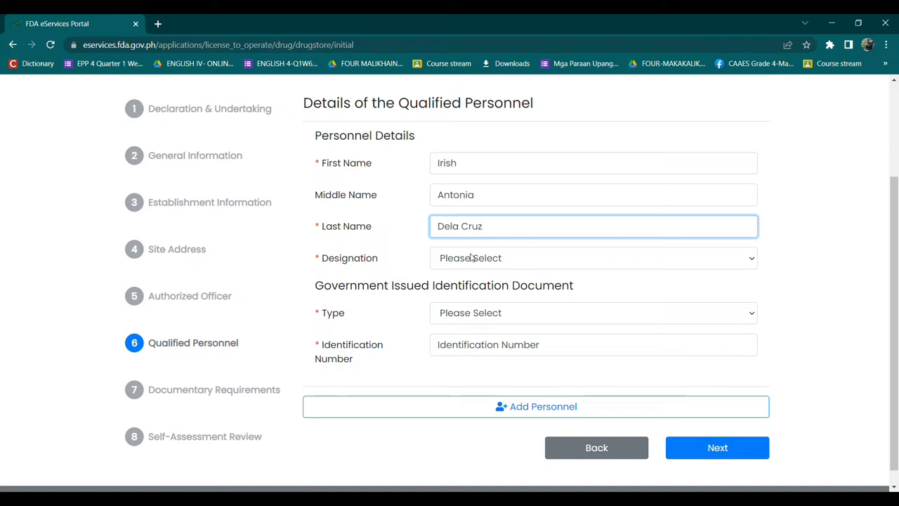
Step: Set designation to Pharmacist and ID type to Professional Regulation Commission
click(473, 258)
click(472, 281)
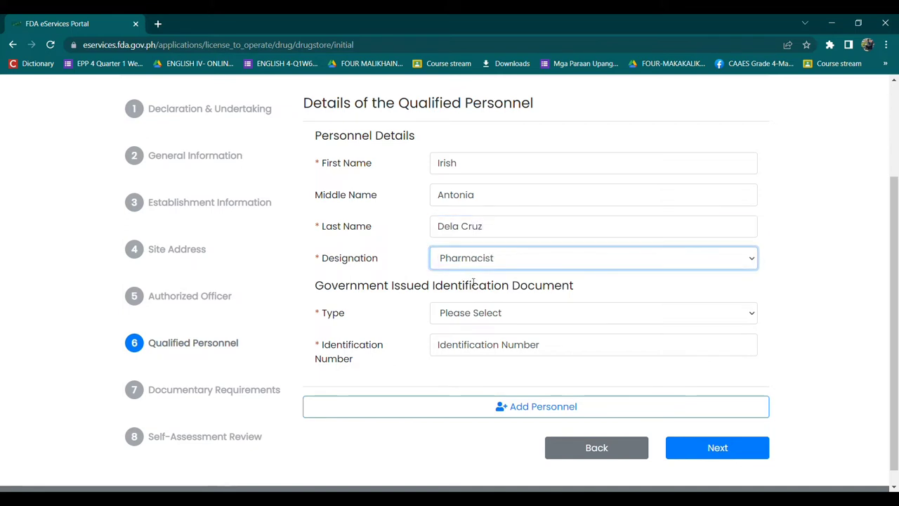
click(478, 320)
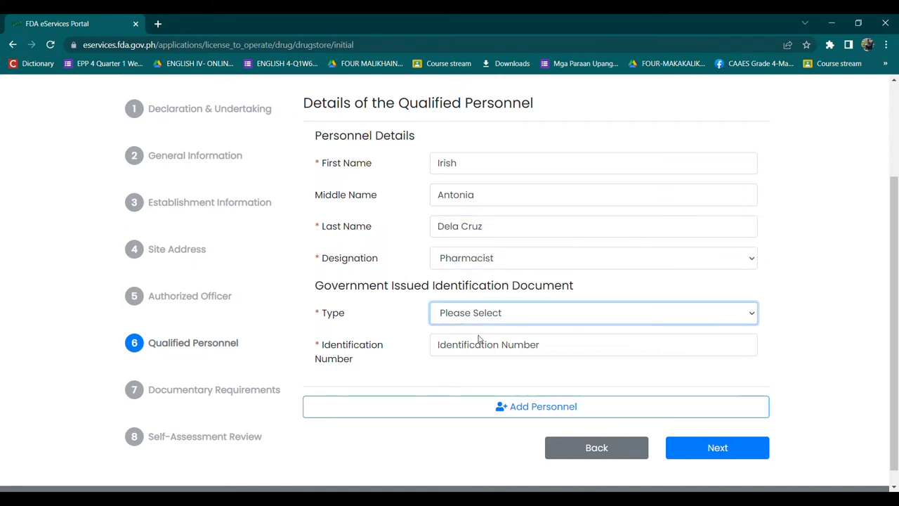
click(481, 339)
Step: Enter the personnel's identification number and set the expiry date to 27 July 2023
click(483, 358)
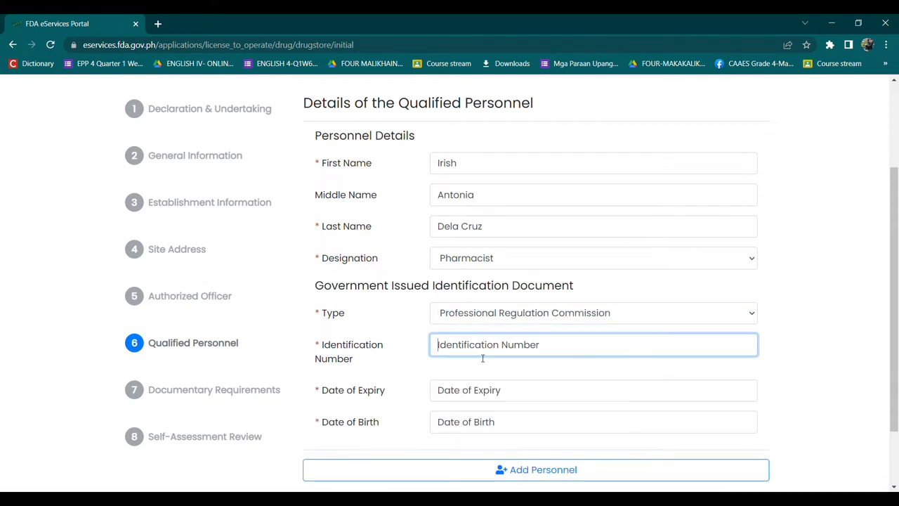
text(12345)
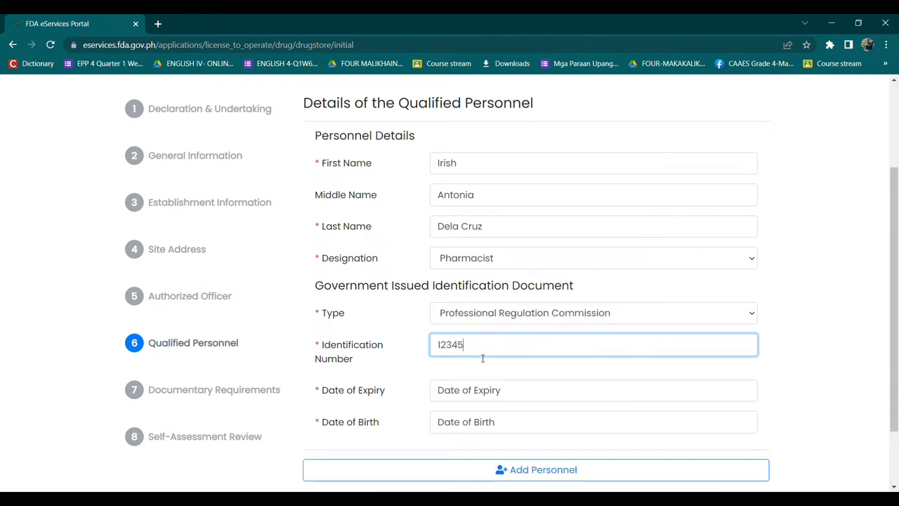
click(477, 397)
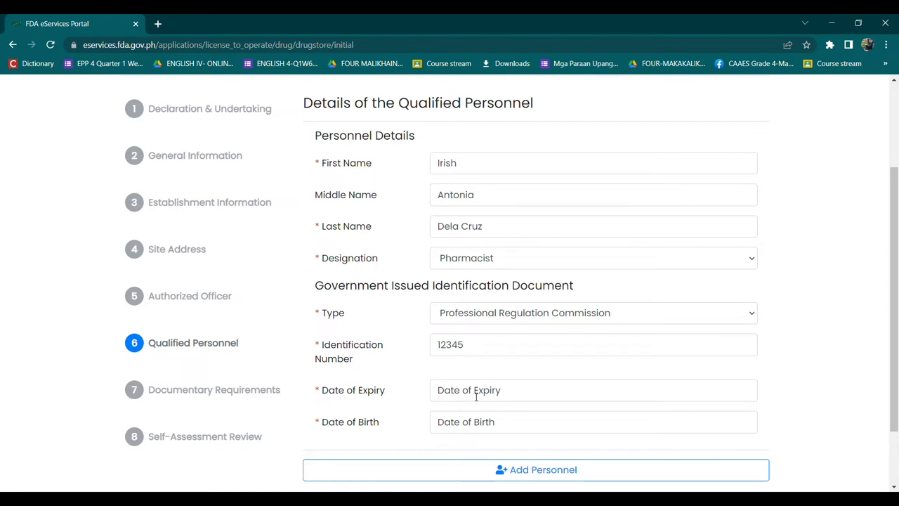
click(477, 397)
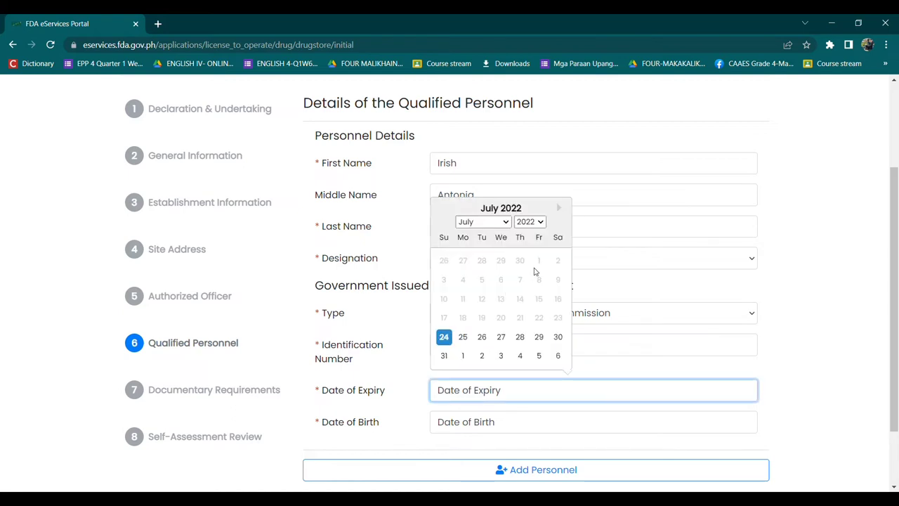
click(541, 222)
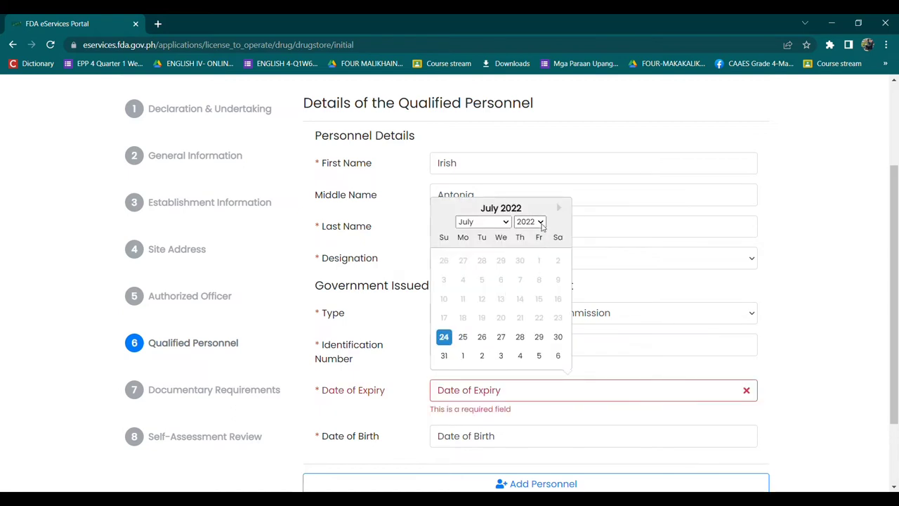
click(531, 248)
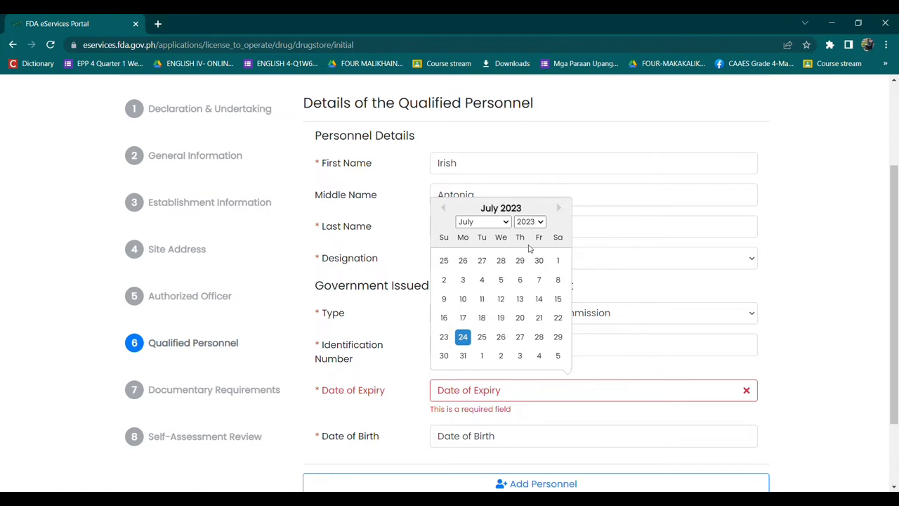
click(521, 337)
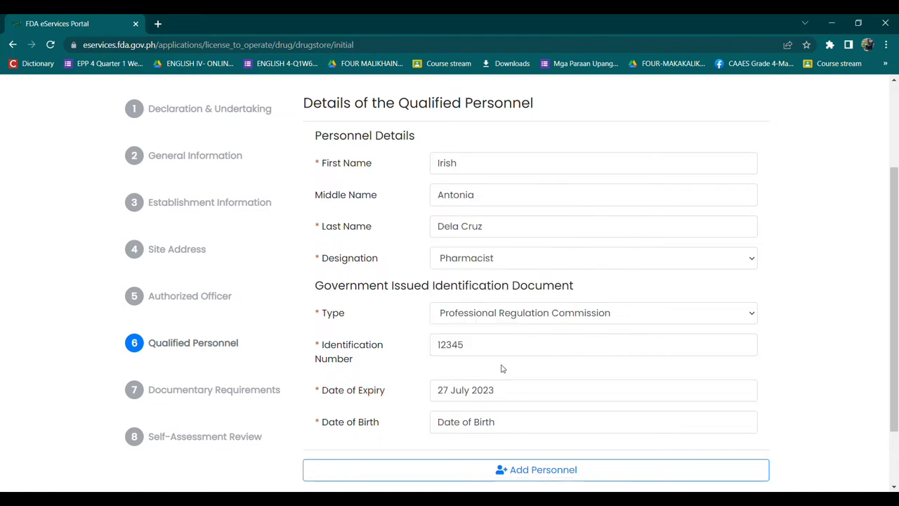
Step: Pick the date of birth in the calendar and advance to Documentary Requirements
click(486, 427)
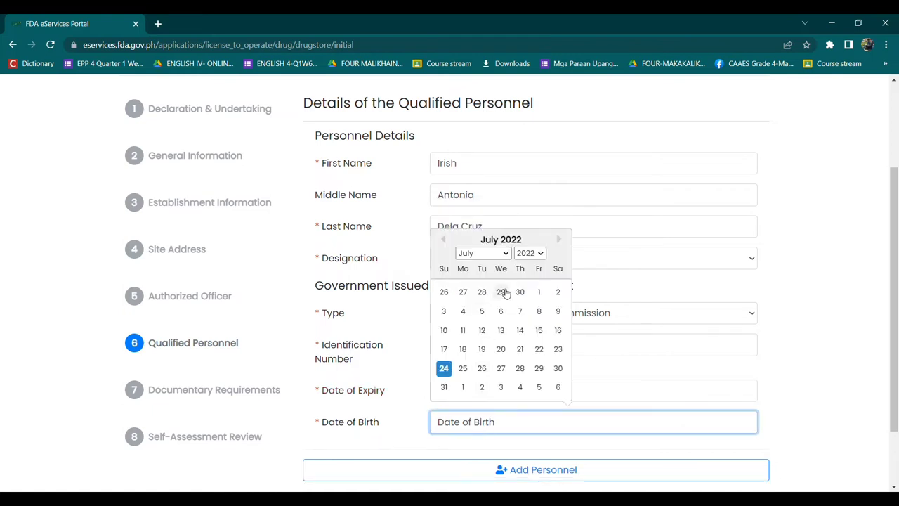
click(505, 373)
click(508, 372)
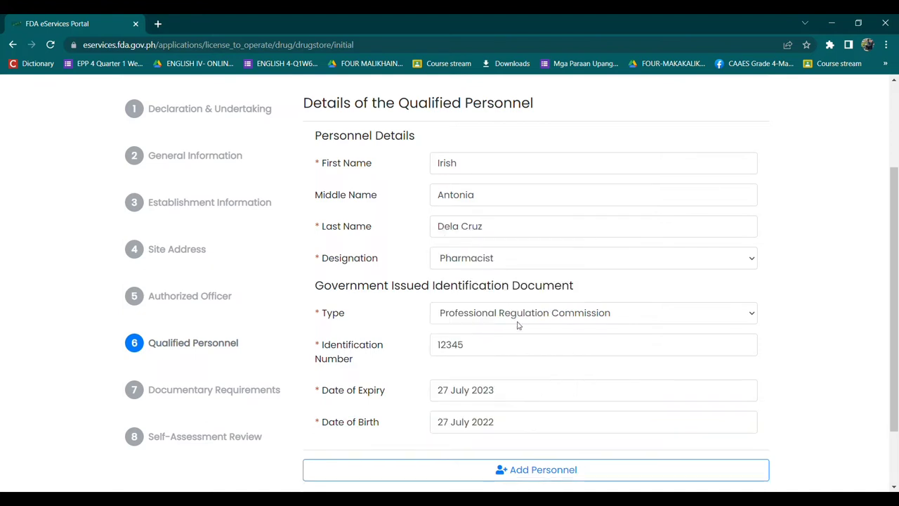
click(499, 426)
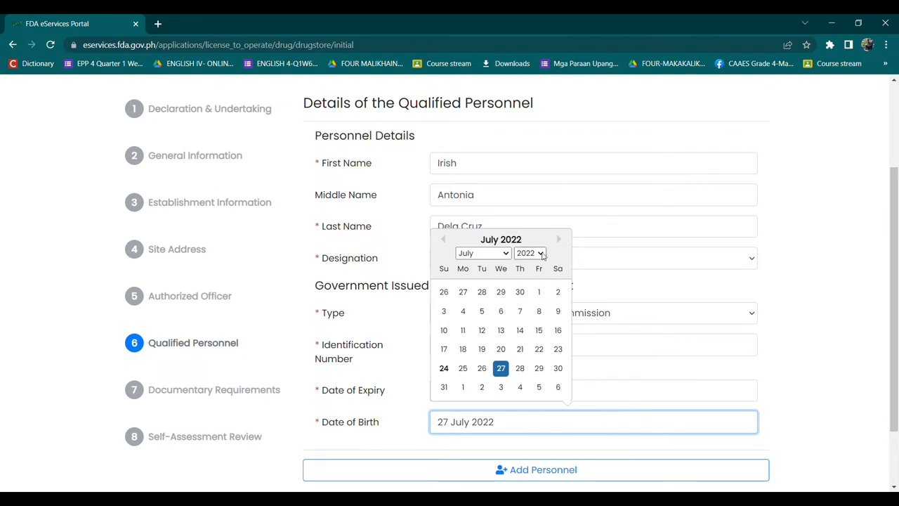
click(542, 255)
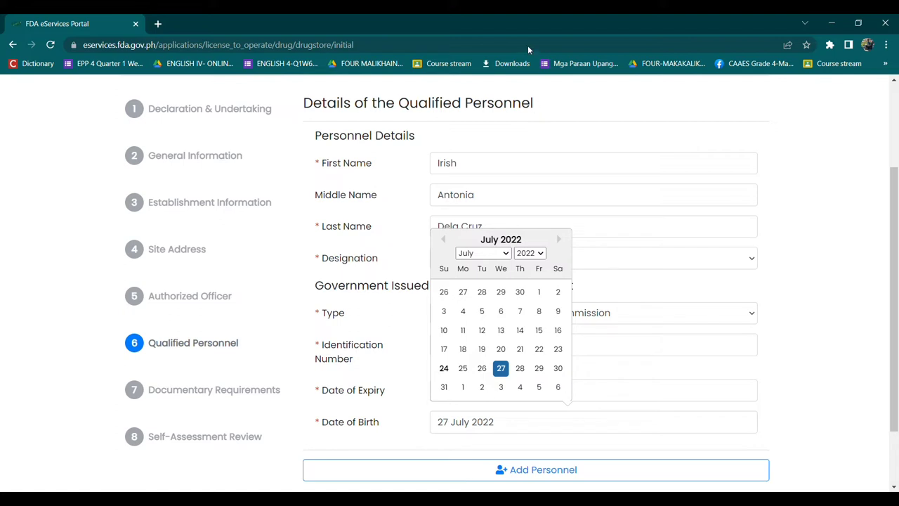
text(1991)
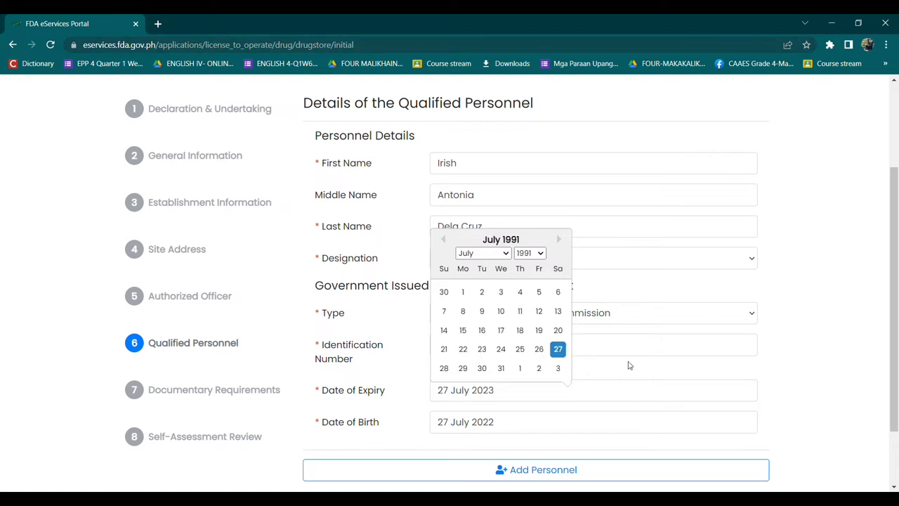
click(618, 421)
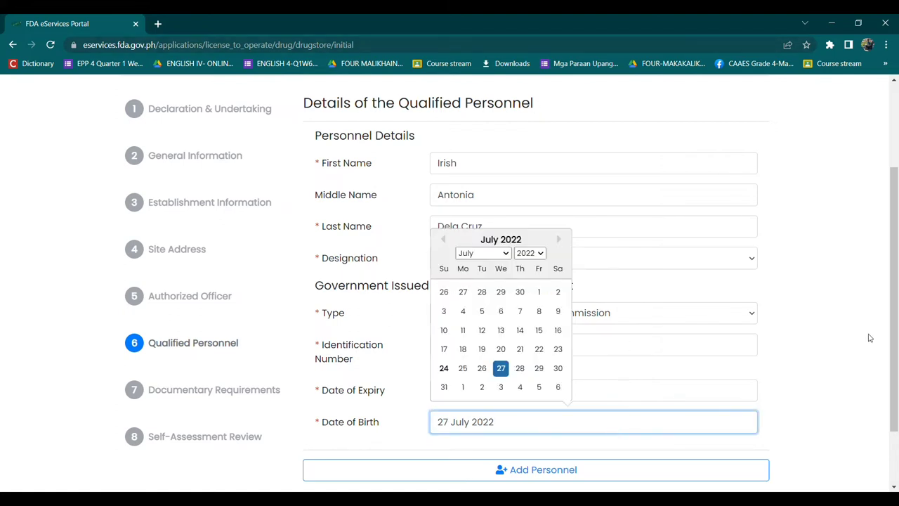
scroll(889, 330, down, 2)
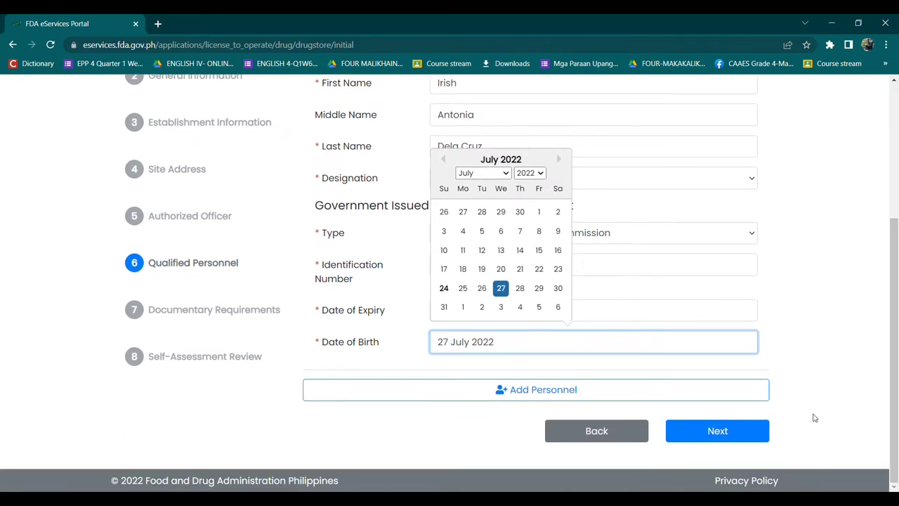
click(753, 431)
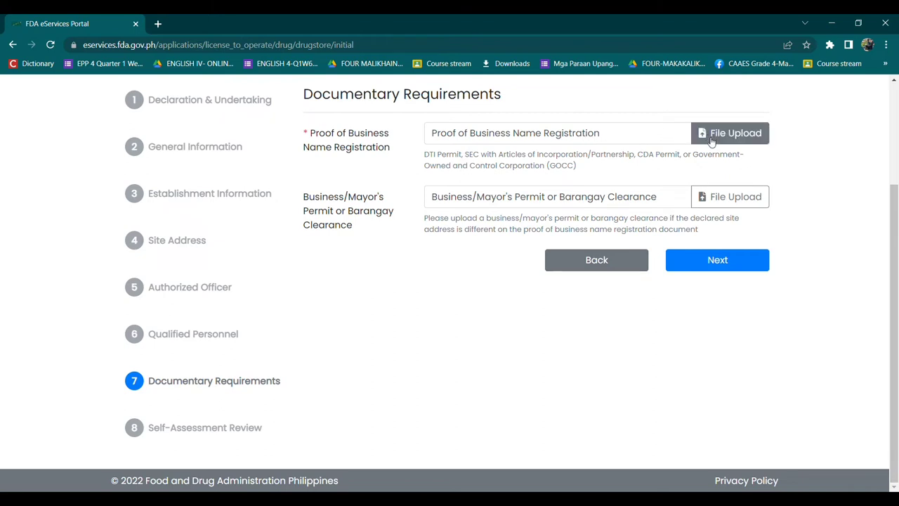
Step: Attach shoppe185.pdf as business name registration and shoppe179.pdf as mayor's permit, then continue
click(710, 143)
key(Escape)
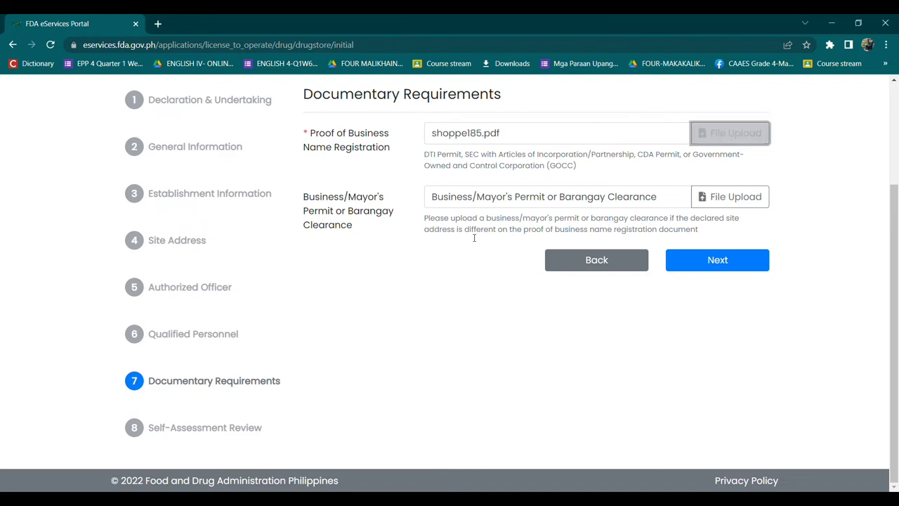
click(728, 199)
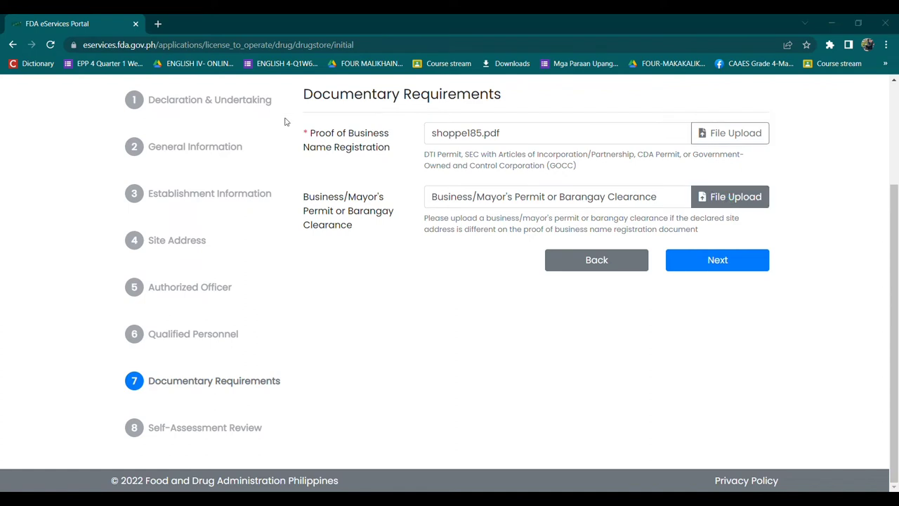
double_click(196, 136)
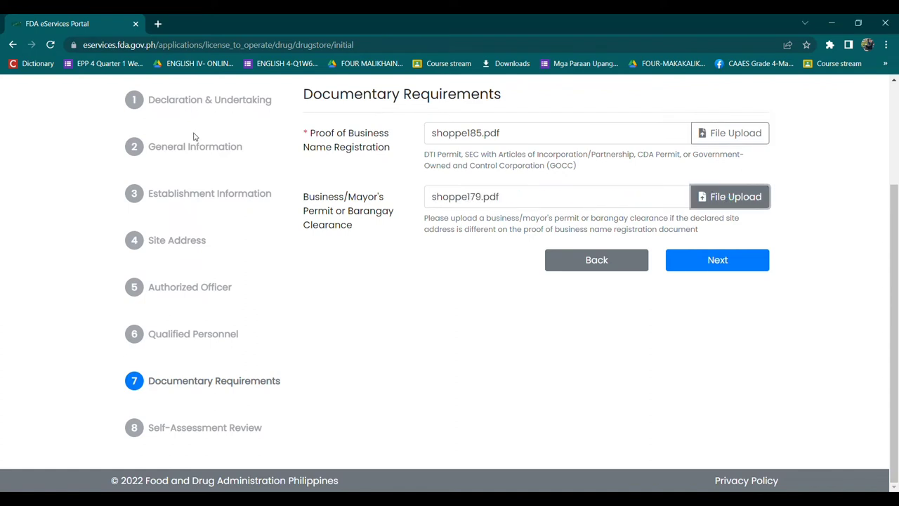
click(691, 266)
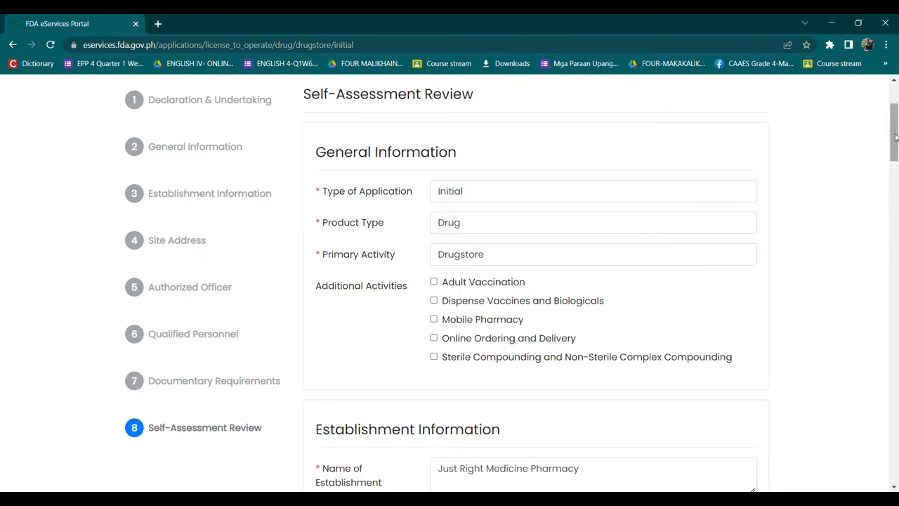
Step: Scroll the review to Site Address and edit the Address box to drop the trailing city name
drag(895, 137, 897, 238)
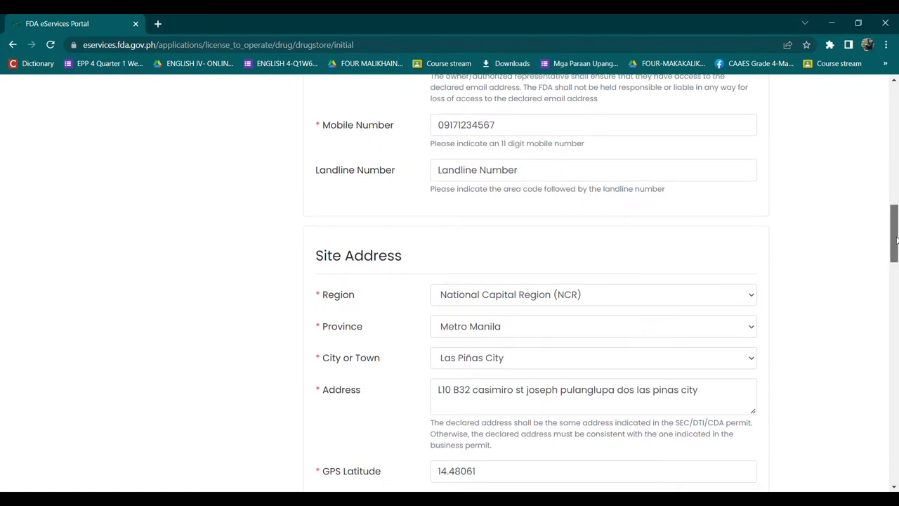
scroll(742, 228, down, 2)
click(719, 234)
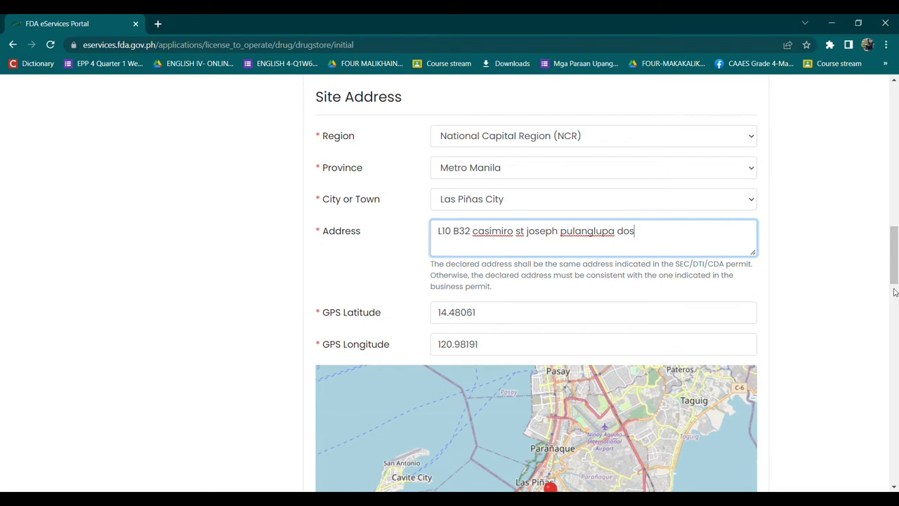
Step: Scroll to the bottom of the review page and pass the reCAPTCHA "I'm not a robot" check
drag(895, 273, 896, 455)
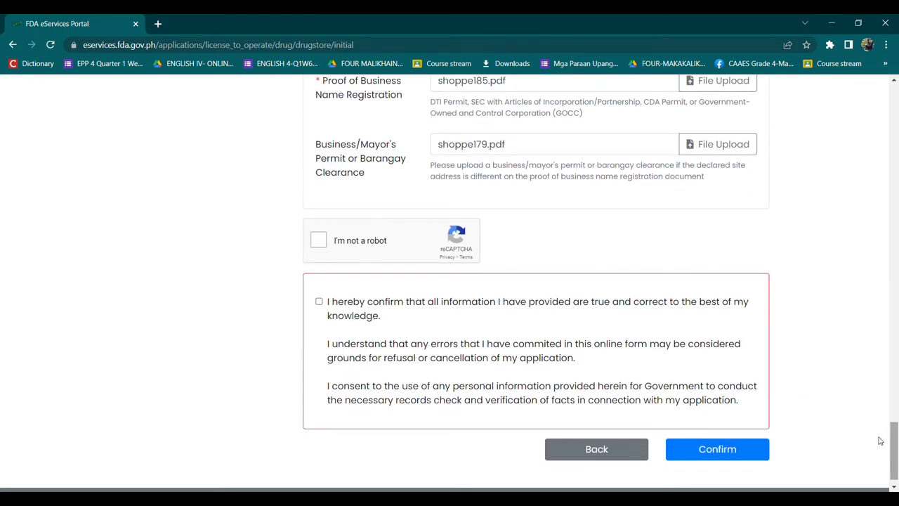
click(320, 241)
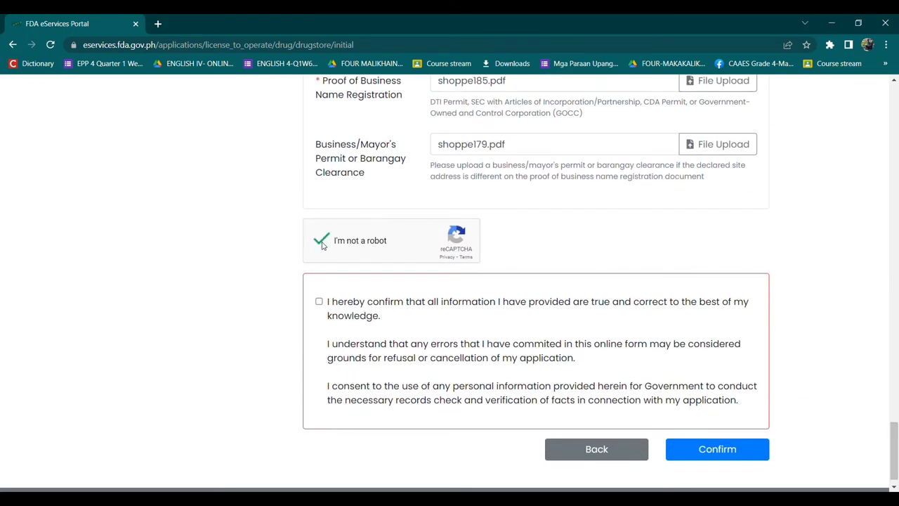